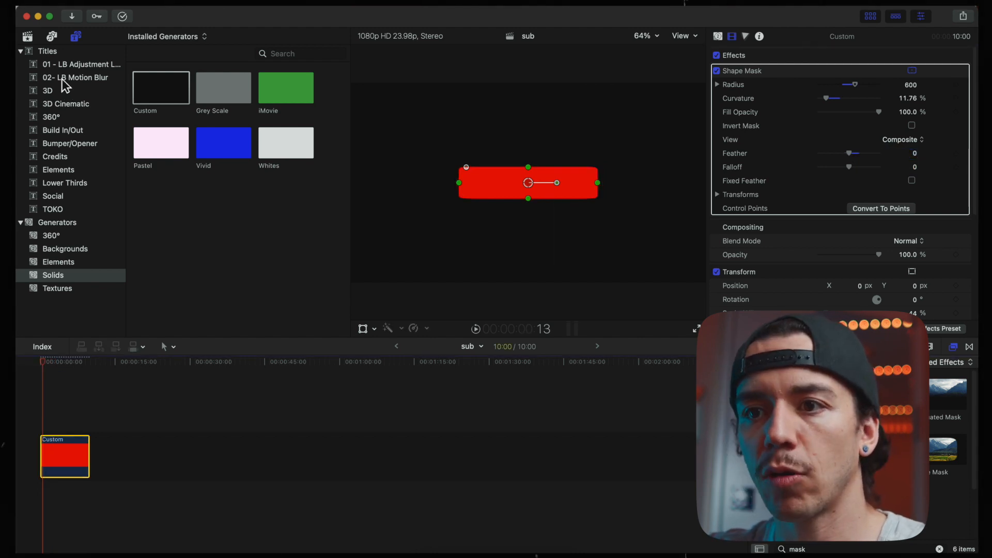
# Add a Basic Title above the red shape clip in the timeline and change its text to "SUBSCRIBE".
pyautogui.click(55, 52)
pyautogui.write('bas')
pyautogui.click(162, 150)
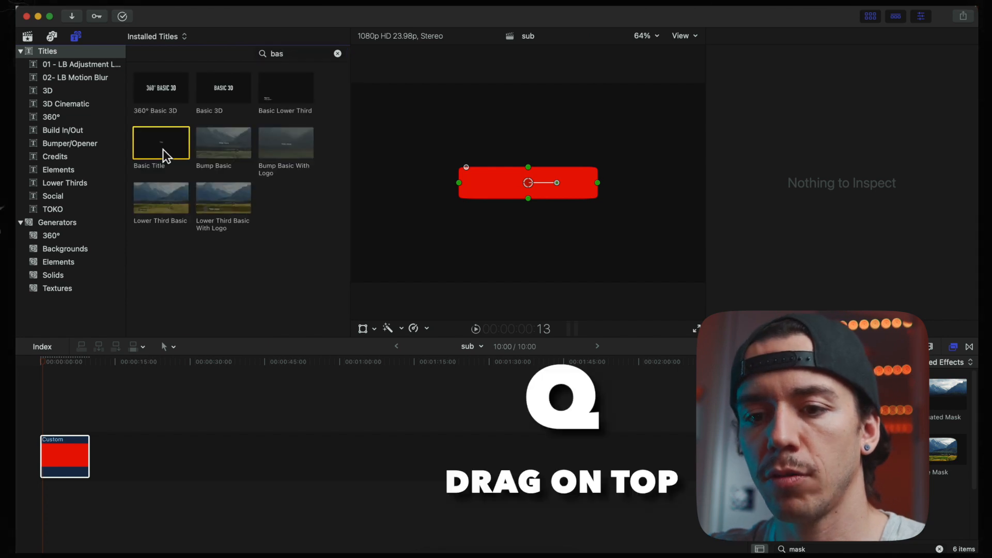
pyautogui.moveTo(163, 150); pyautogui.dragTo(67, 424)
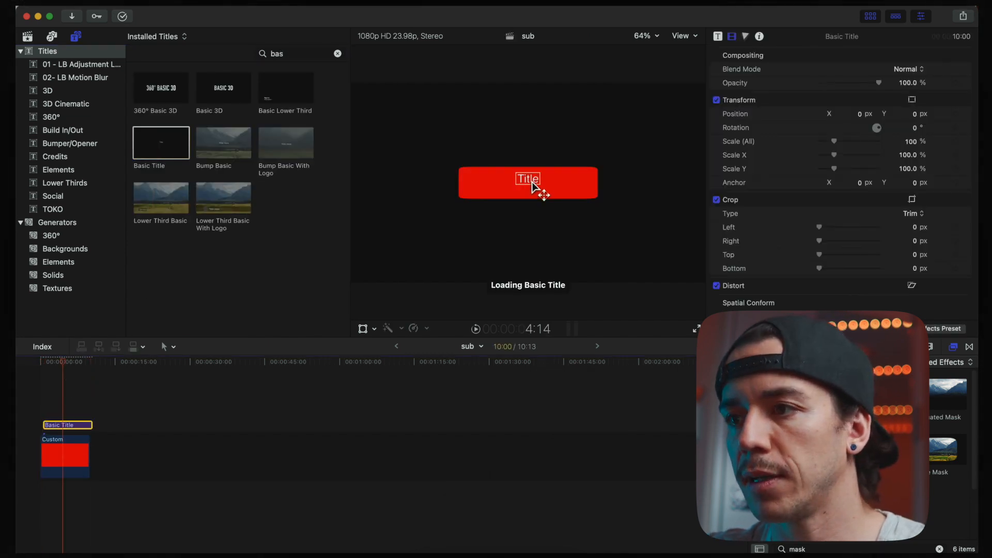
pyautogui.doubleClick(532, 182)
pyautogui.write('SUBSCRIBE')
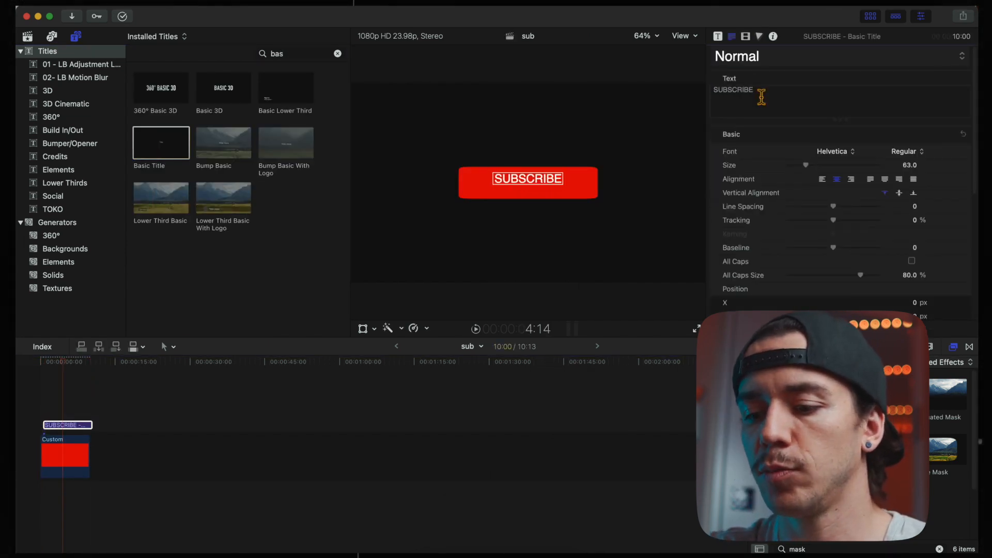
# Apply the INFO BOLD text style preset to the SUBSCRIBE title and reduce its font size to 100.
pyautogui.click(787, 63)
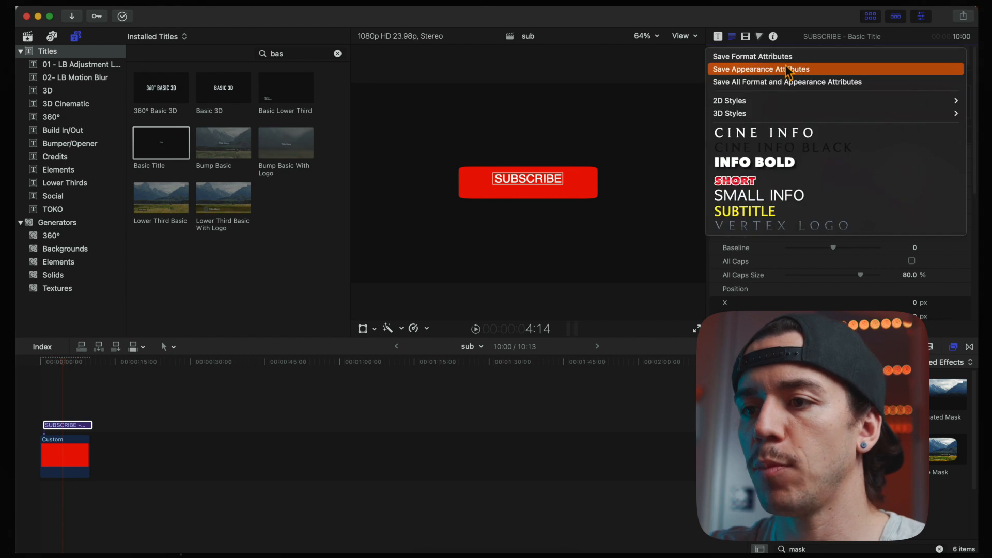
pyautogui.click(767, 175)
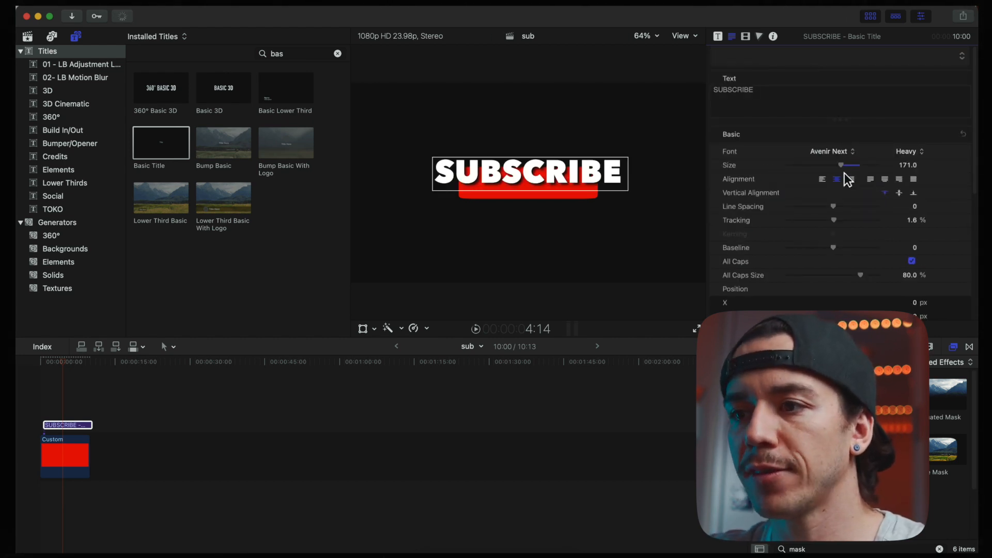
pyautogui.moveTo(843, 167); pyautogui.dragTo(822, 178)
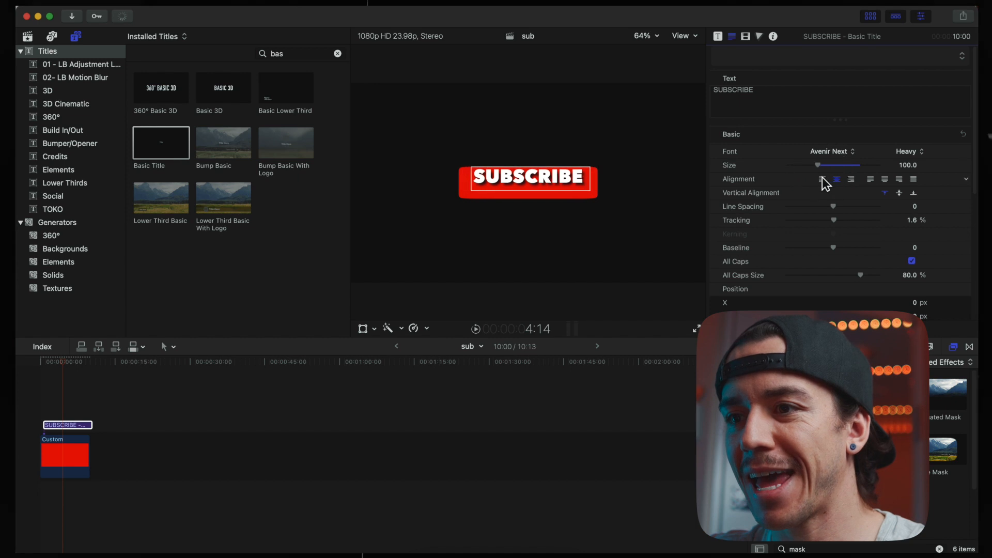
# Reposition the SUBSCRIBE text in the viewer so it sits inside the red button shape.
pyautogui.moveTo(587, 188); pyautogui.dragTo(580, 191)
pyautogui.click(744, 54)
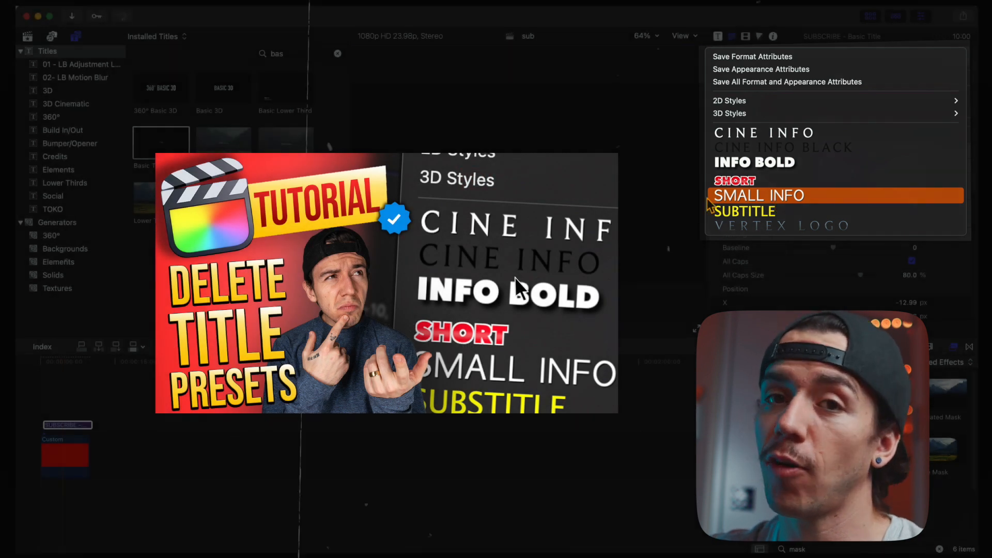
pyautogui.click(754, 162)
pyautogui.moveTo(566, 183); pyautogui.dragTo(566, 182)
# Expand the SUBSCRIBE title's drop shadow settings and shorten the shadow distance.
pyautogui.scroll(-10, 801, 222)
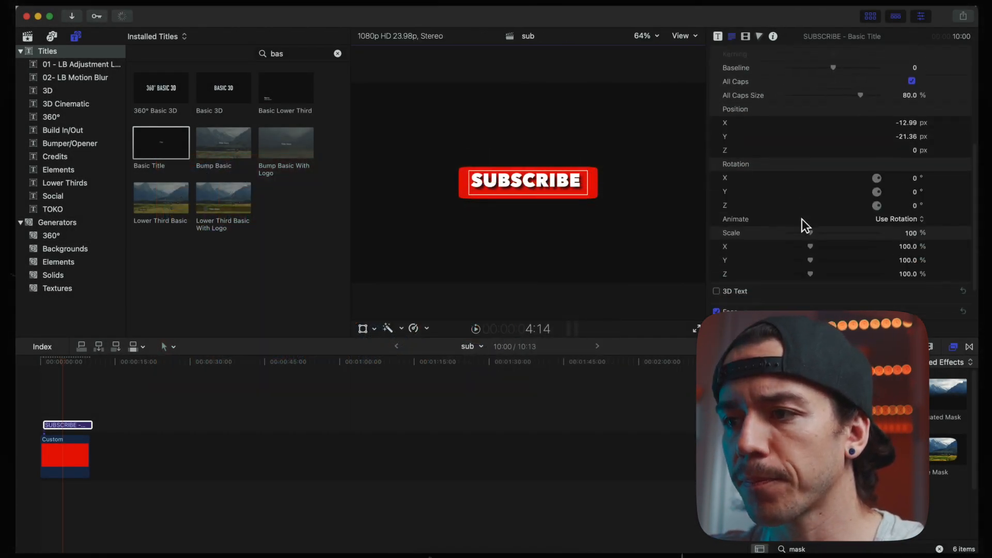
pyautogui.click(952, 318)
pyautogui.moveTo(873, 287); pyautogui.dragTo(790, 299)
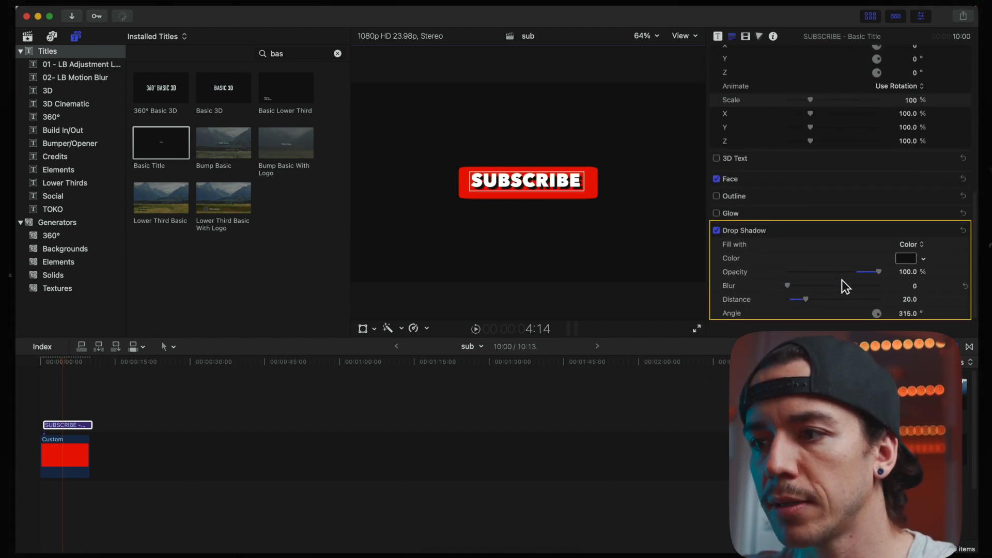
pyautogui.moveTo(807, 305); pyautogui.dragTo(801, 306)
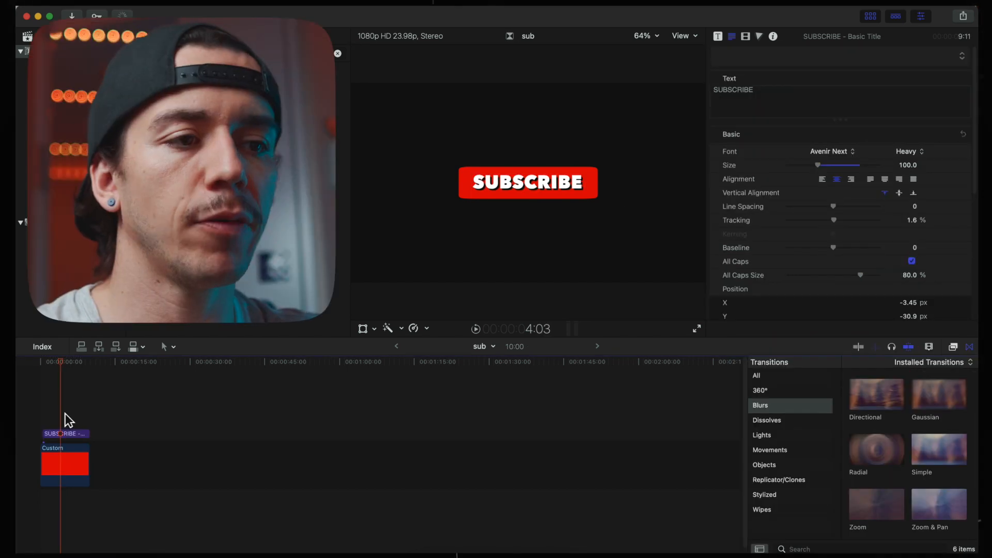
# Combine the SUBSCRIBE title and the red shape clip into a compound clip named "sub".
pyautogui.click(64, 461)
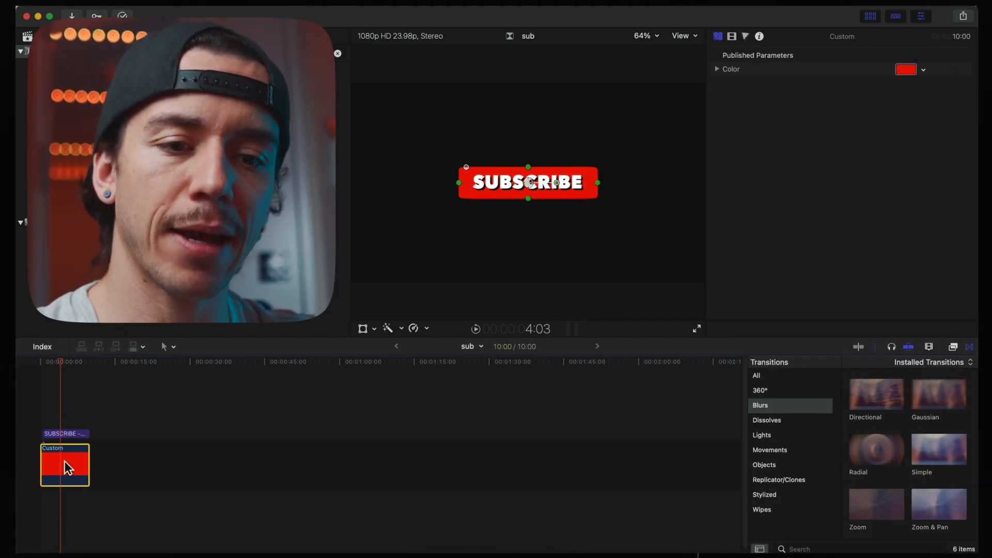
pyautogui.click(65, 434)
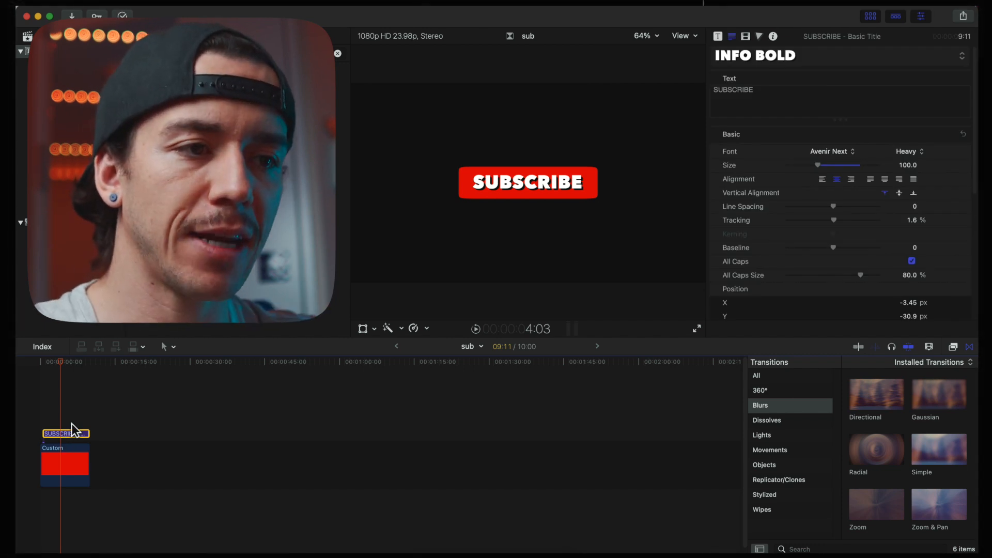
pyautogui.press('super+a')
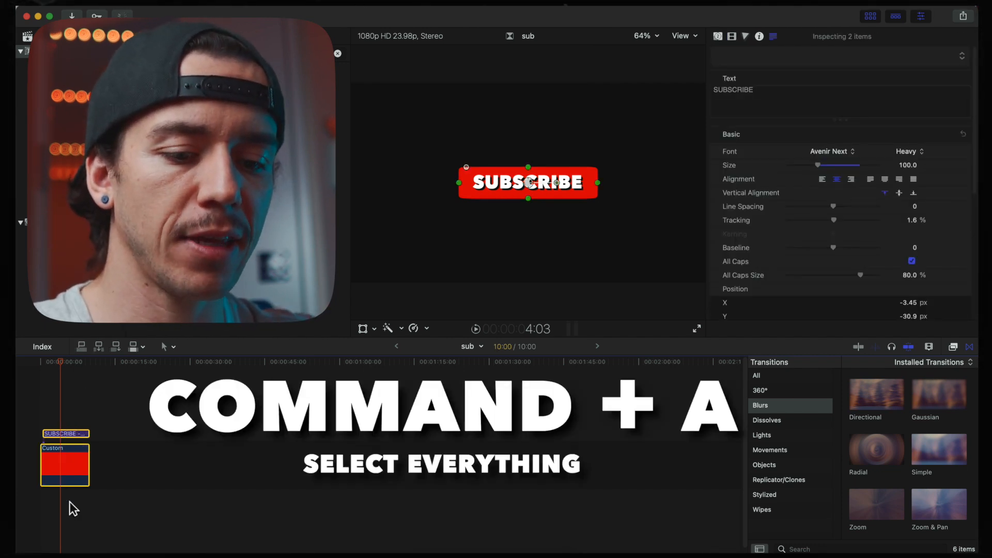
pyautogui.hotkey('alt', 'g')
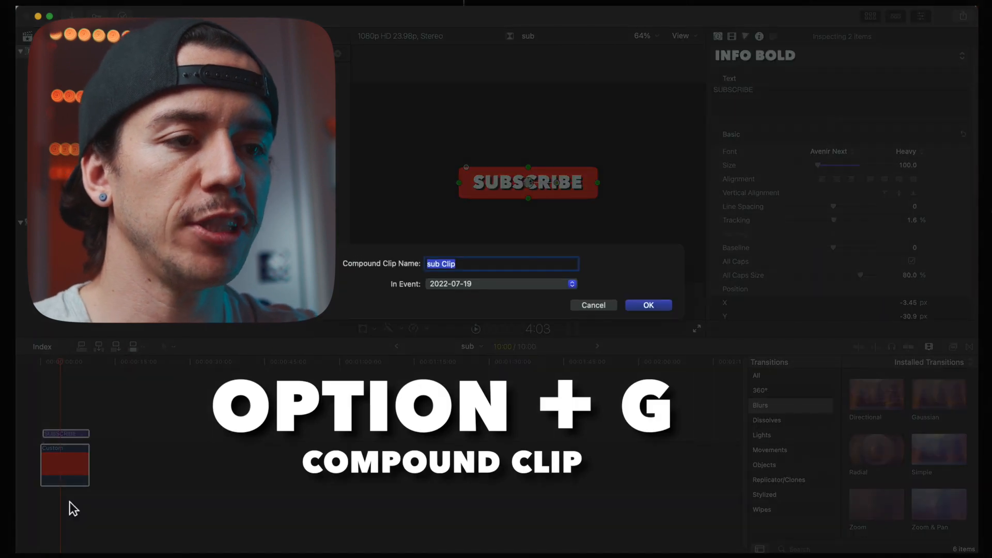
pyautogui.write('su')
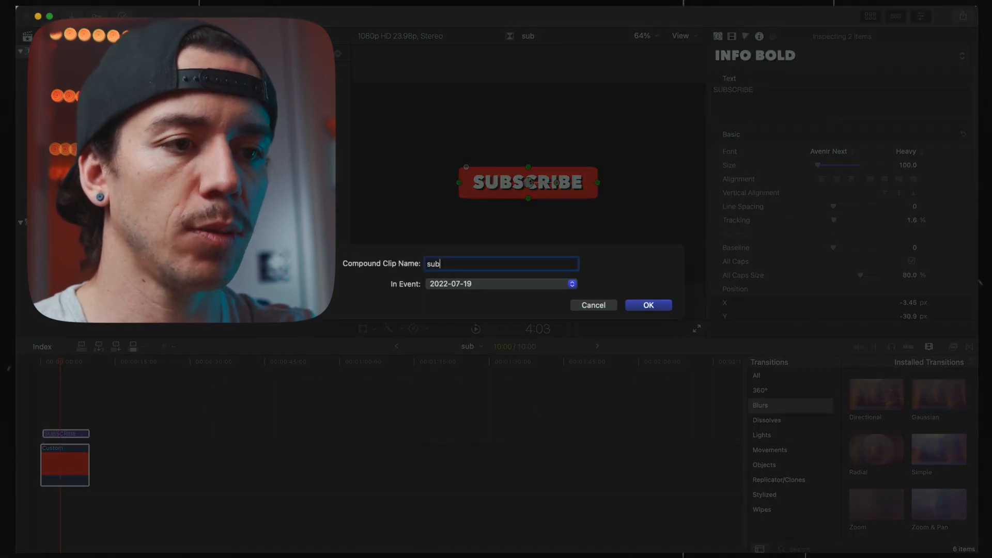
pyautogui.write('b')
pyautogui.press('Return')
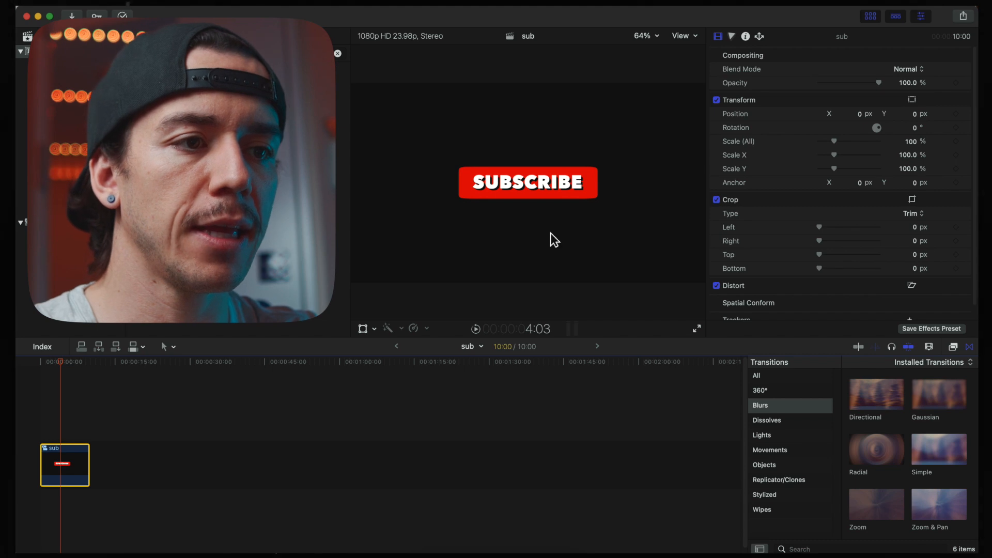
# Scale the compound clip to about 58% and place it in the frame's lower-left corner, at about X -650 px, Y -422 px.
pyautogui.rightClick(590, 192)
pyautogui.click(602, 196)
pyautogui.moveTo(684, 92); pyautogui.dragTo(488, 227)
pyautogui.press('Escape')
# Apply the Push transition from the Movements category to both ends of the sub clip and play it back.
pyautogui.click(230, 463)
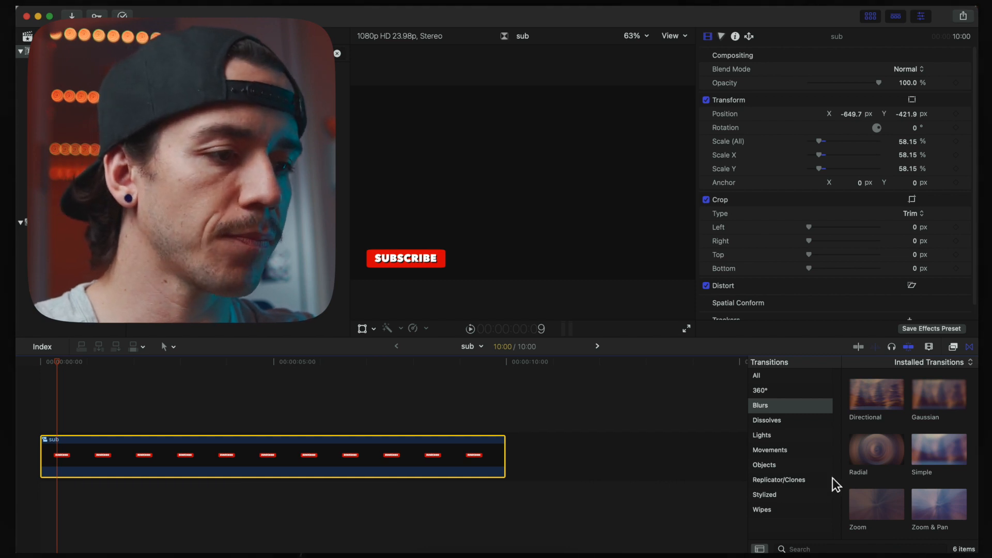
pyautogui.click(789, 452)
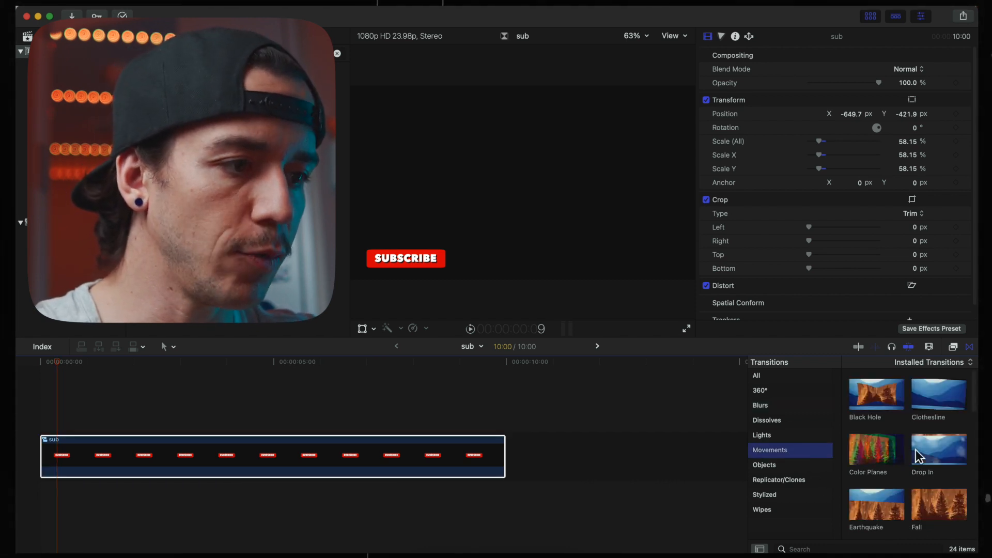
pyautogui.scroll(-5, 915, 456)
pyautogui.doubleClick(876, 502)
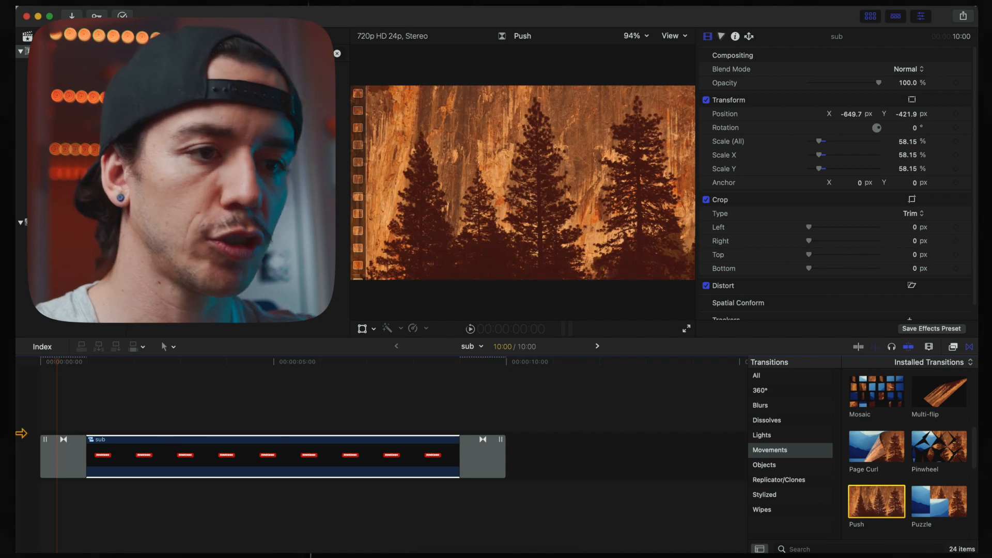
pyautogui.press('space')
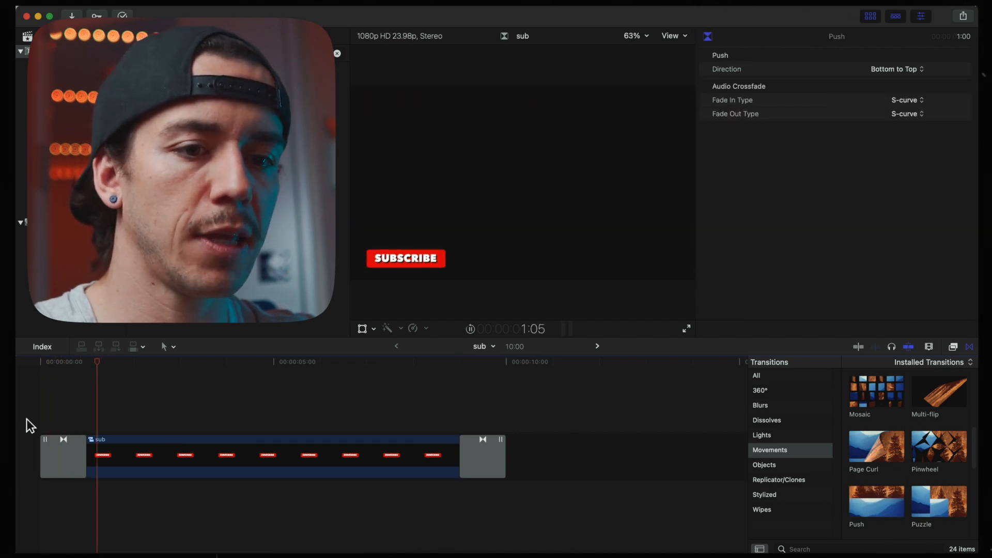
# Set the direction of the Push transition at the clip's end to Top to Bottom and play the animation.
pyautogui.click(69, 445)
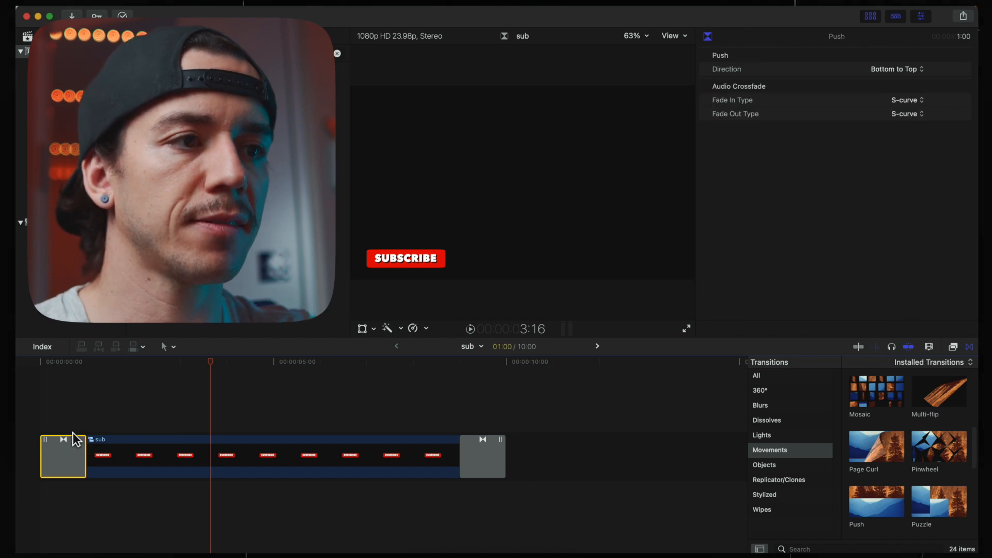
pyautogui.click(898, 69)
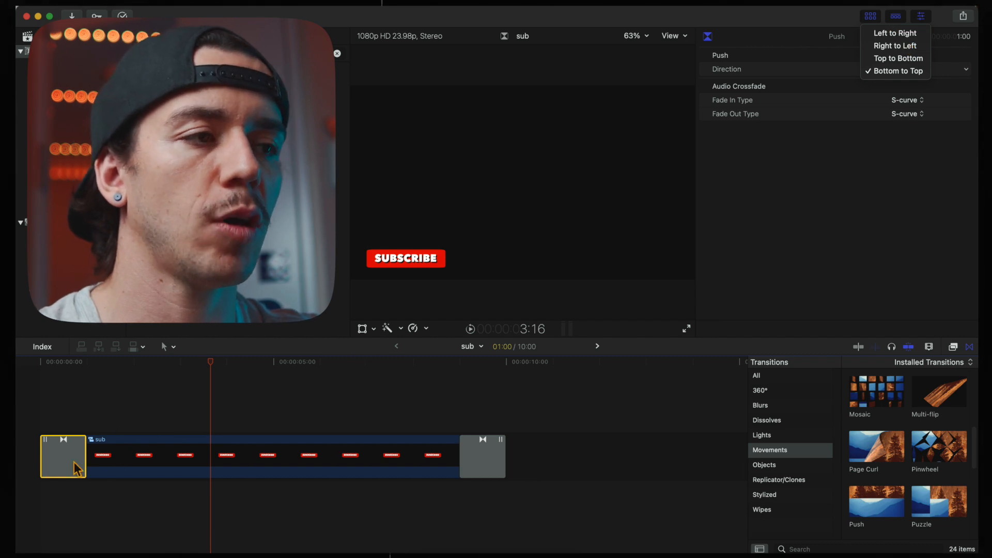
pyautogui.click(405, 438)
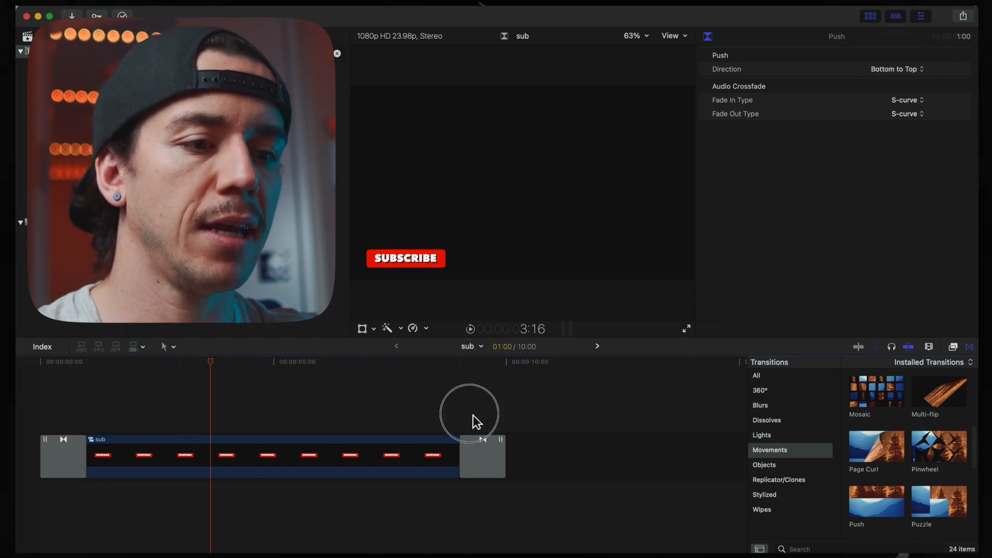
pyautogui.click(483, 464)
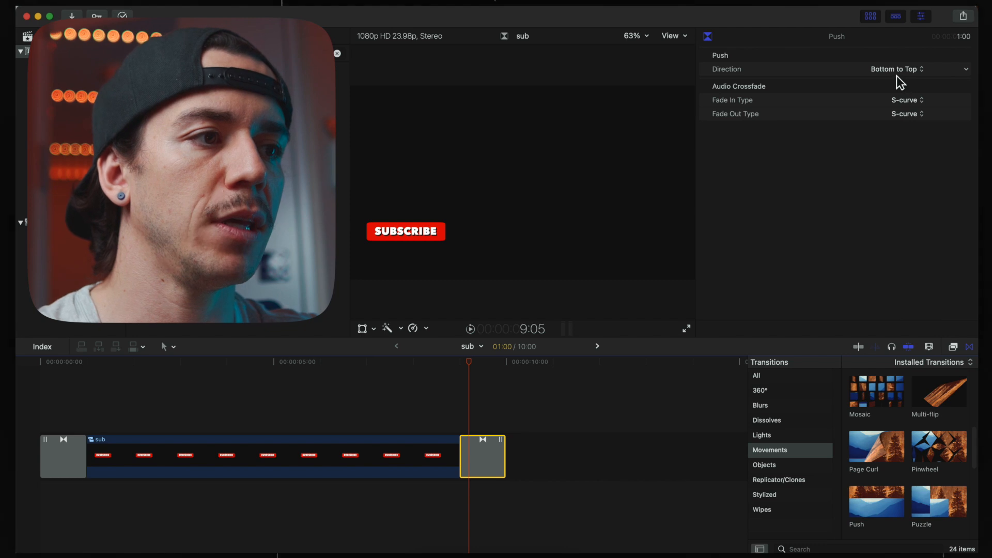
pyautogui.click(899, 71)
pyautogui.click(898, 61)
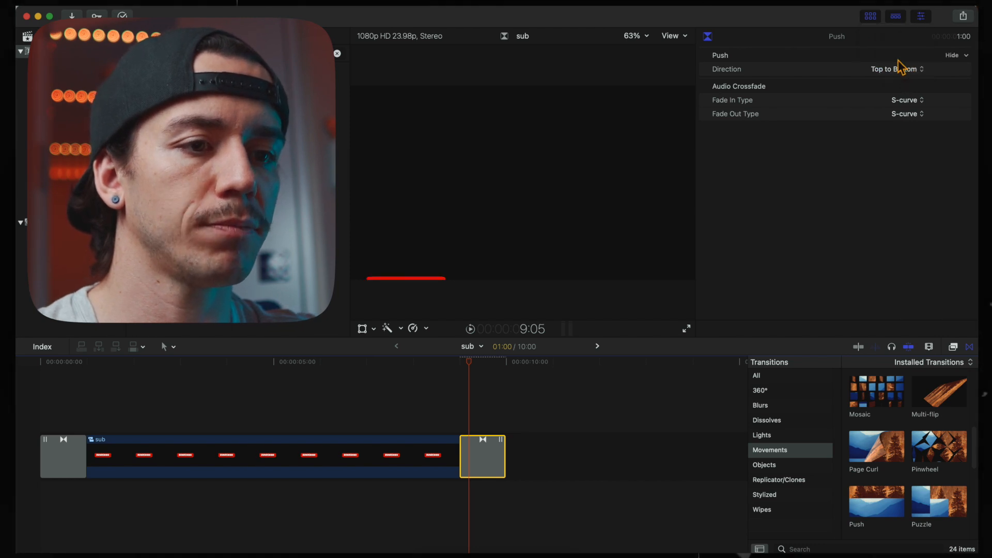
pyautogui.press('space')
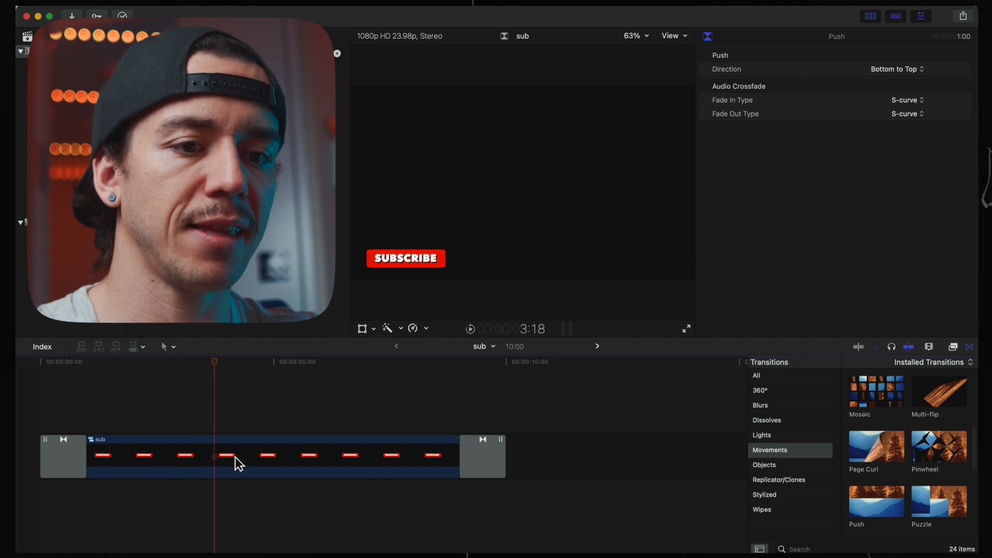
# Trim the end of the sub clip to 4:10 and play the shortened animation.
pyautogui.click(215, 453)
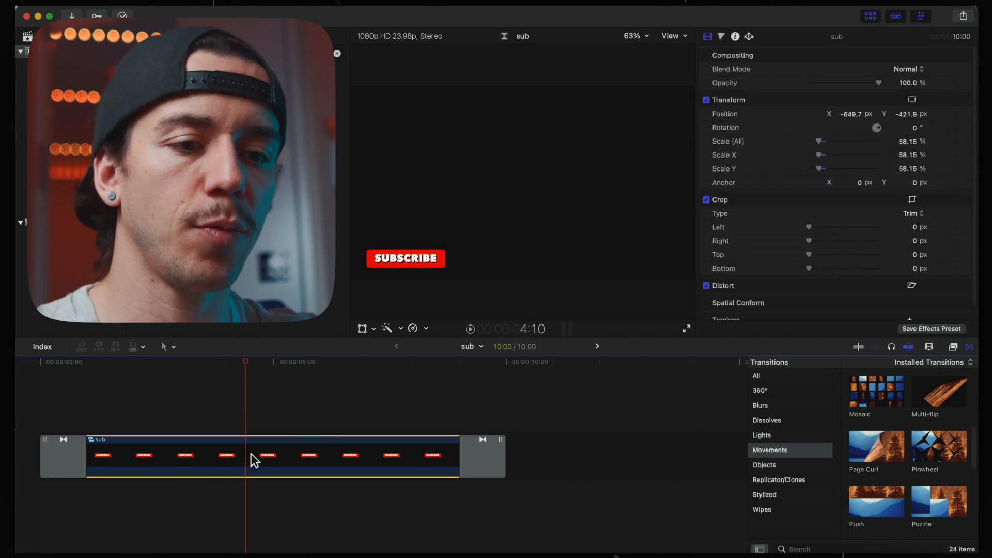
pyautogui.hotkey('alt', ']')
pyautogui.click(147, 364)
pyautogui.press('space')
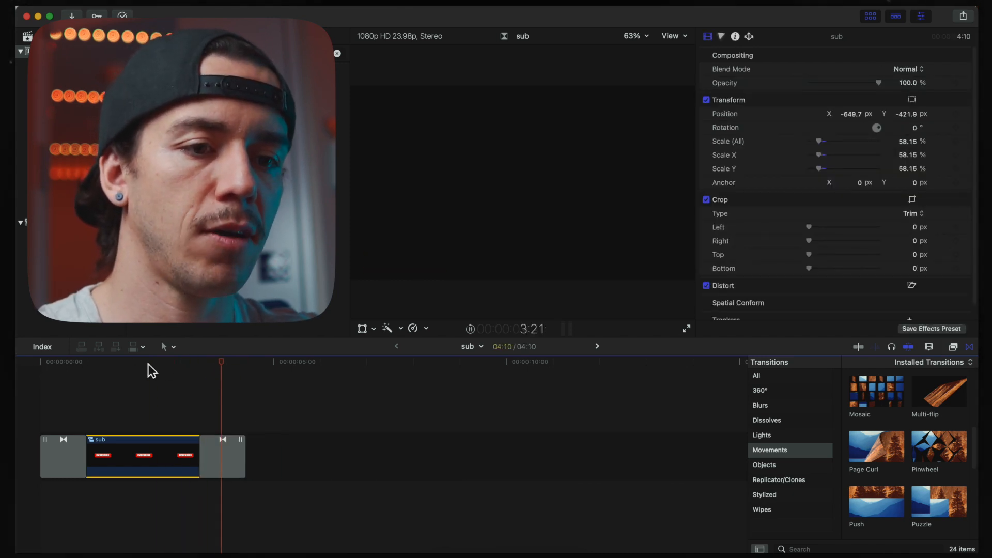
pyautogui.click(147, 363)
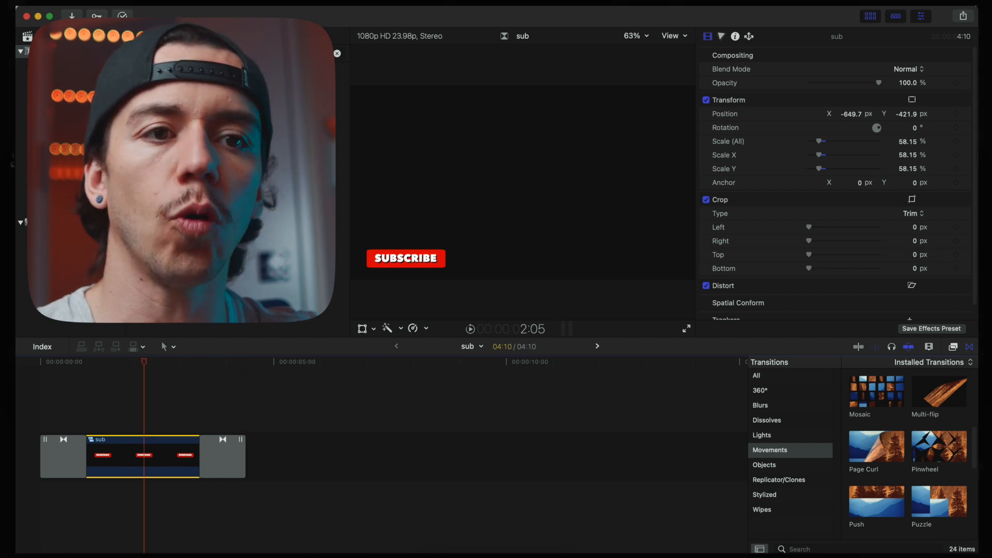
# Place a Moderate Motion Blur 2 title above the opening and closing Push transitions and preview the animation.
pyautogui.click(86, 79)
pyautogui.click(337, 54)
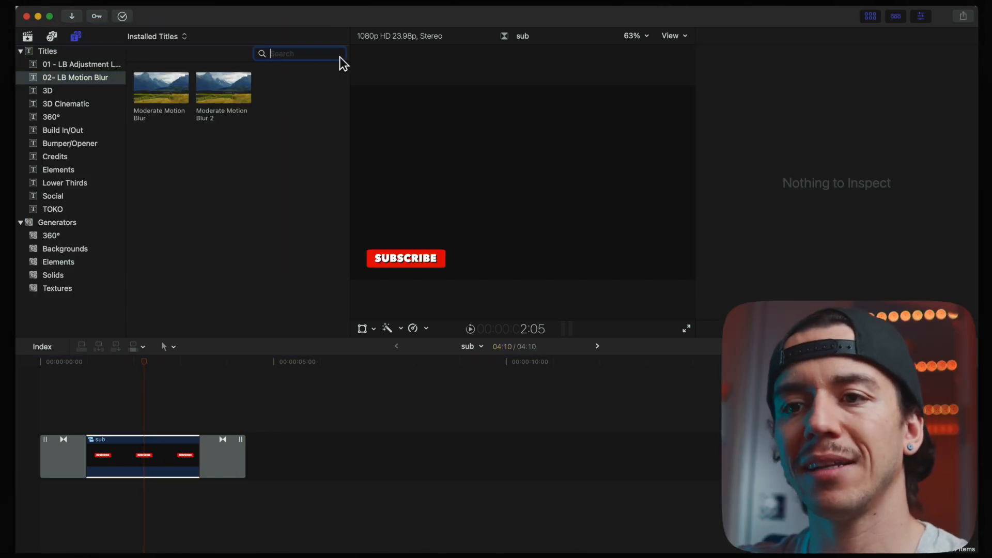
pyautogui.click(227, 101)
pyautogui.moveTo(228, 102); pyautogui.dragTo(51, 413)
pyautogui.moveTo(136, 429); pyautogui.dragTo(231, 423)
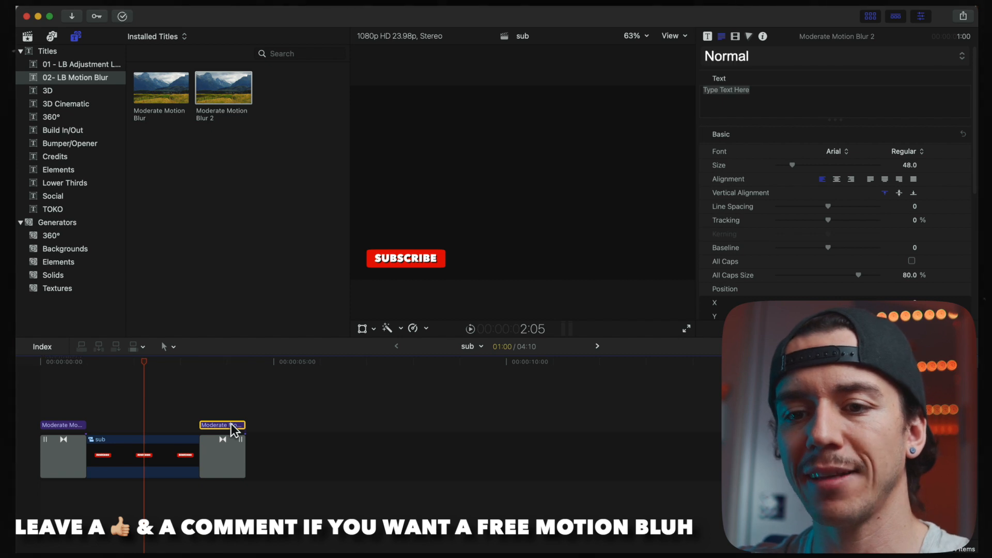
pyautogui.click(35, 397)
pyautogui.press('space')
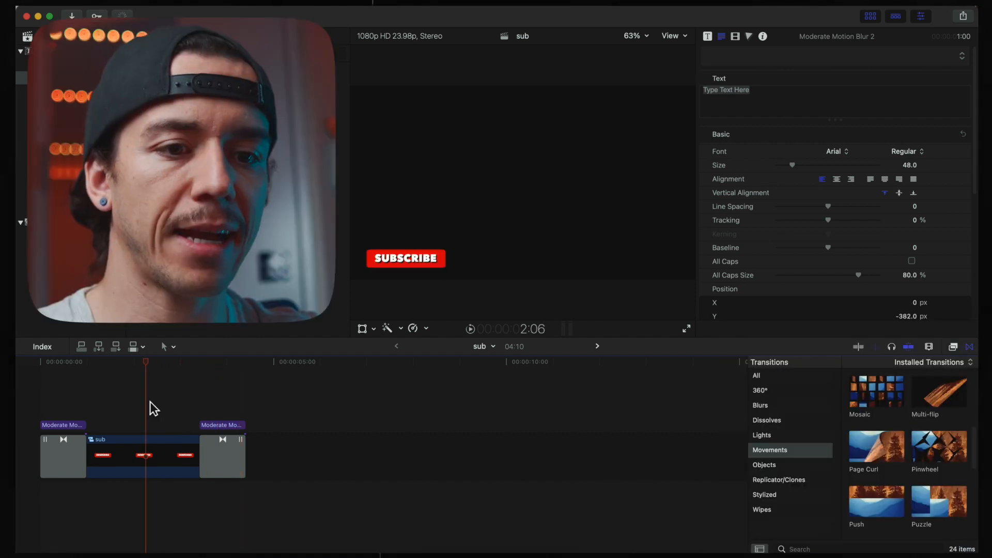
# Apply the Handheld effect to the sub clip and play back the result.
pyautogui.click(160, 457)
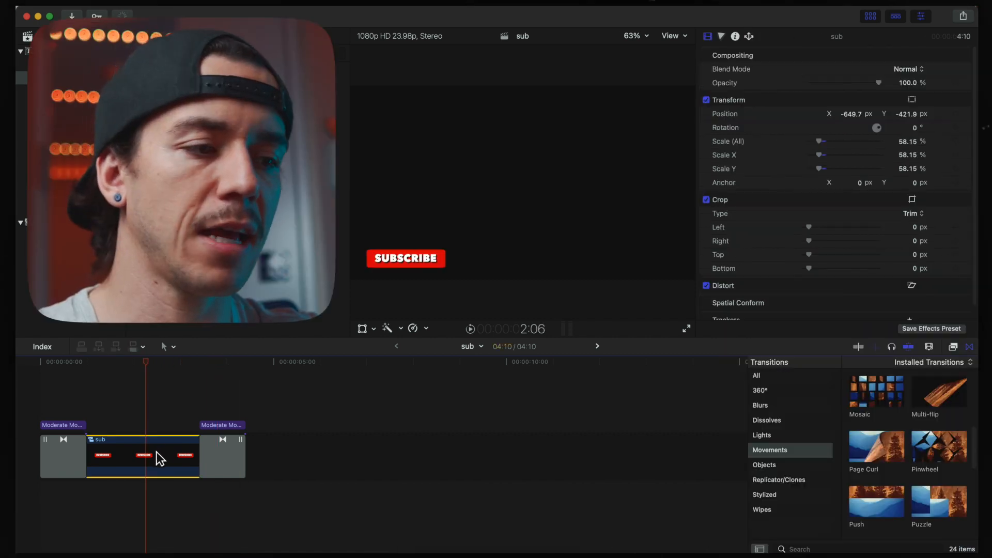
pyautogui.click(840, 550)
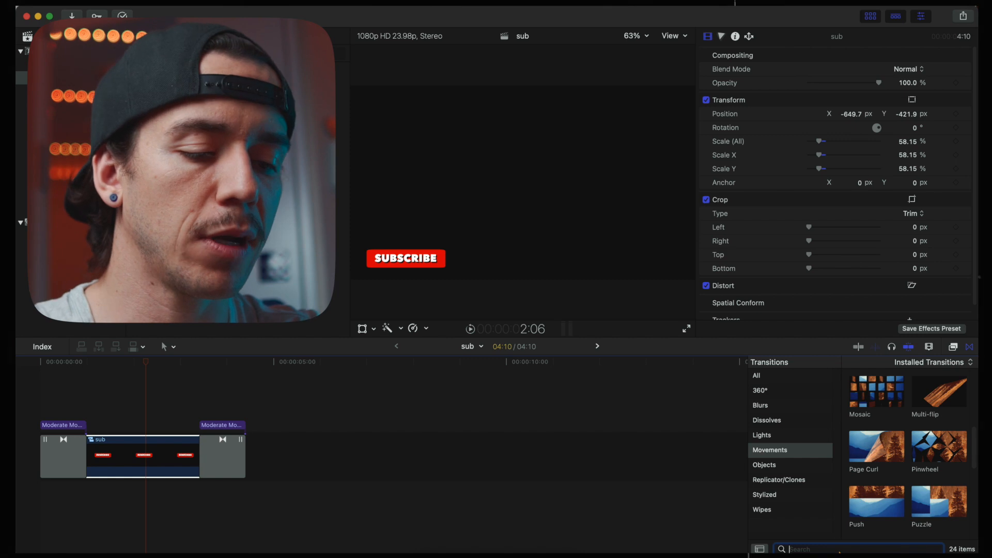
pyautogui.click(954, 348)
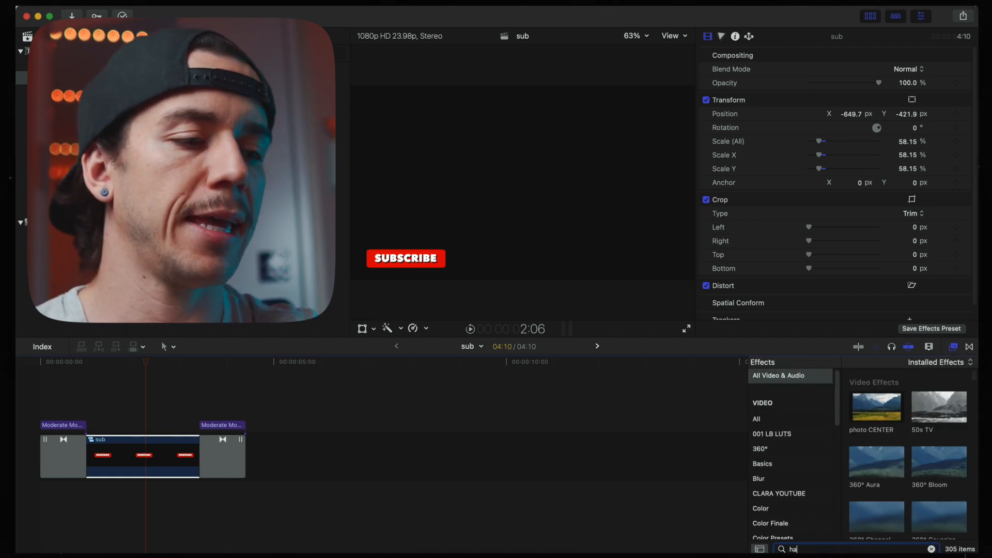
pyautogui.write('nd')
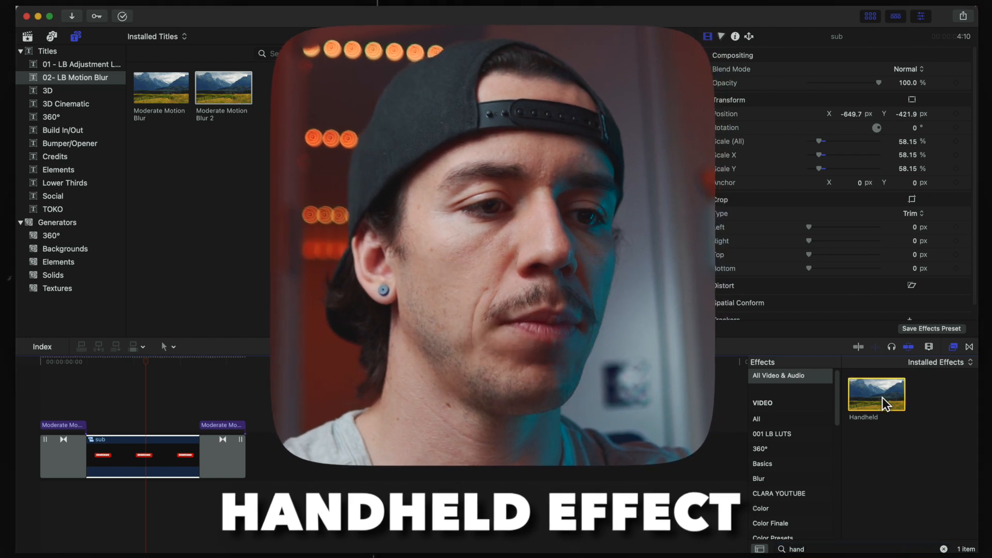
pyautogui.doubleClick(884, 403)
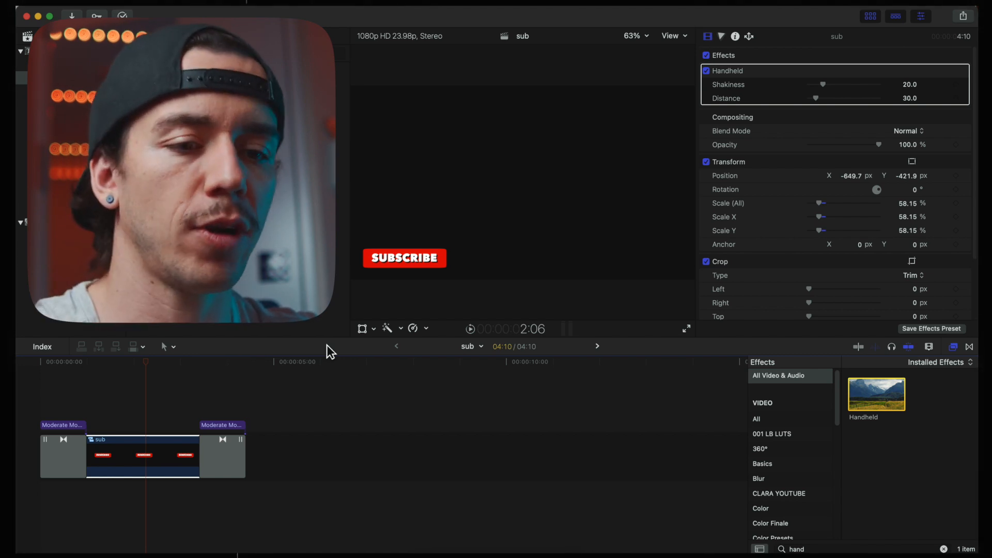
pyautogui.press('space')
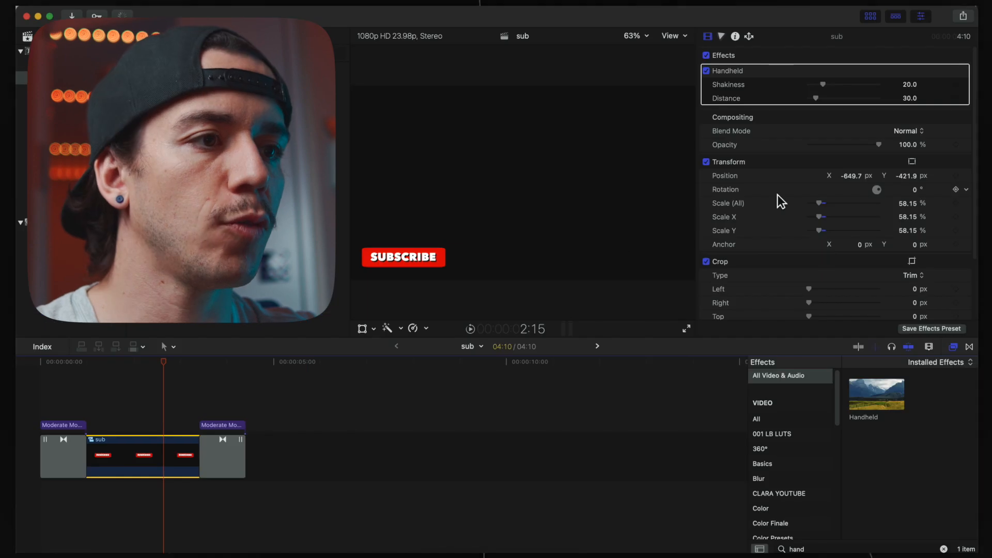
# Set the Handheld effect's Shakiness to 12.7 and Distance to 25.64 on the sub clip.
pyautogui.click(827, 88)
pyautogui.moveTo(826, 88); pyautogui.dragTo(821, 89)
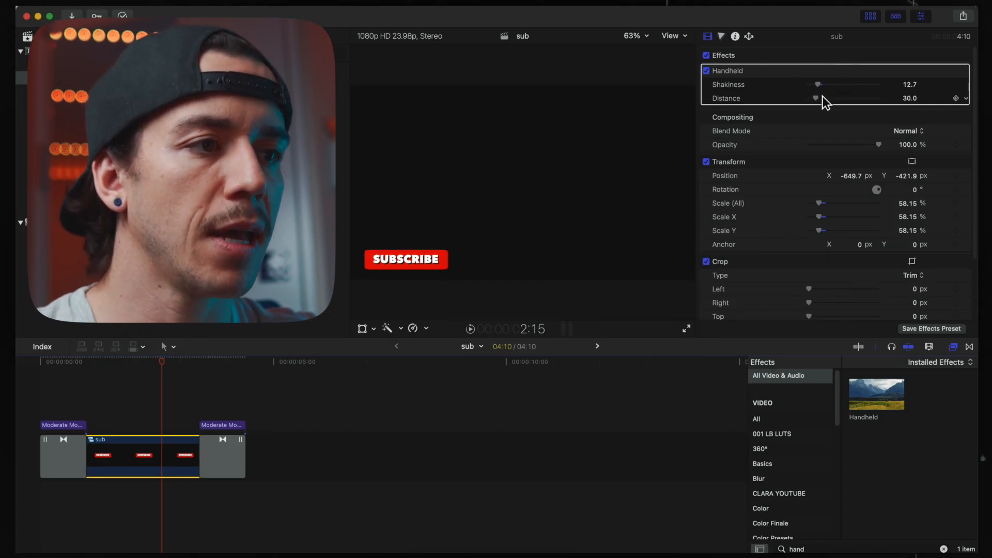
pyautogui.moveTo(820, 101); pyautogui.dragTo(819, 101)
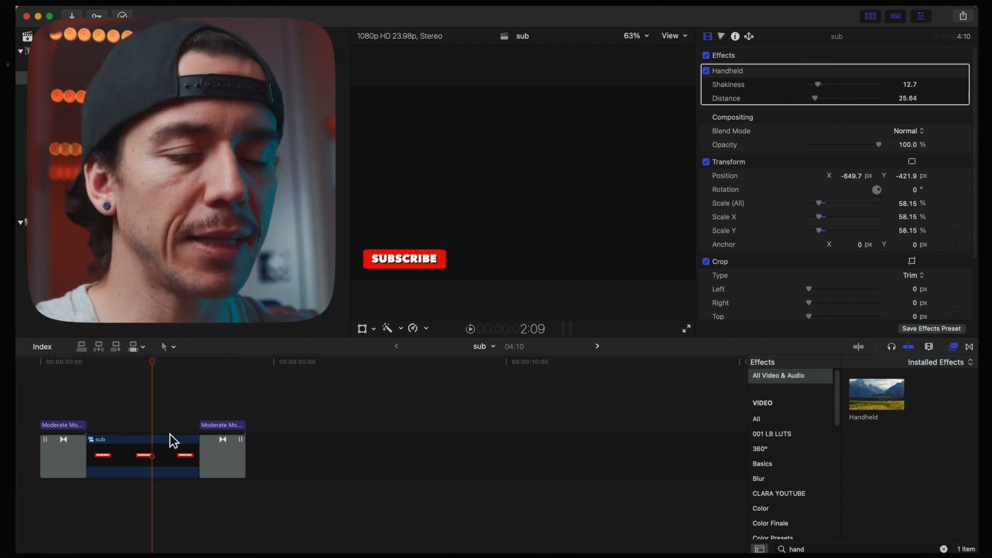
# Combine all clips, titles and transitions in the timeline into a compound clip named SUB 2.
pyautogui.click(170, 437)
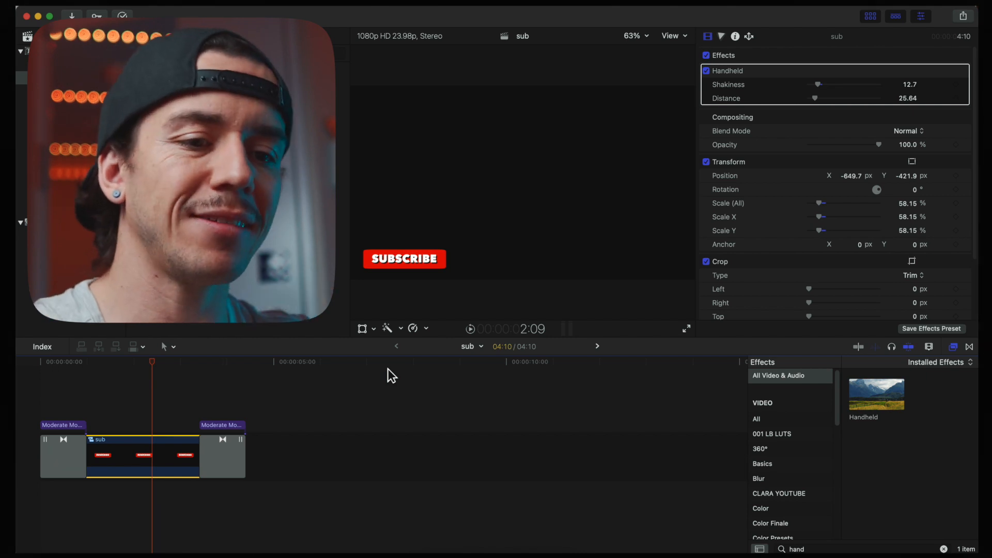
pyautogui.press('super+a')
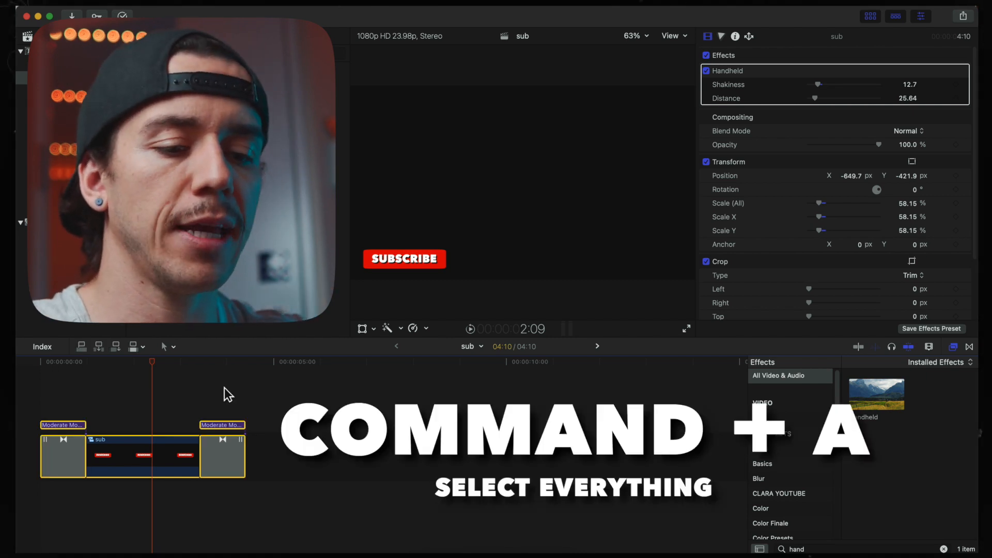
pyautogui.hotkey('alt', 'g')
pyautogui.write('SUB 2')
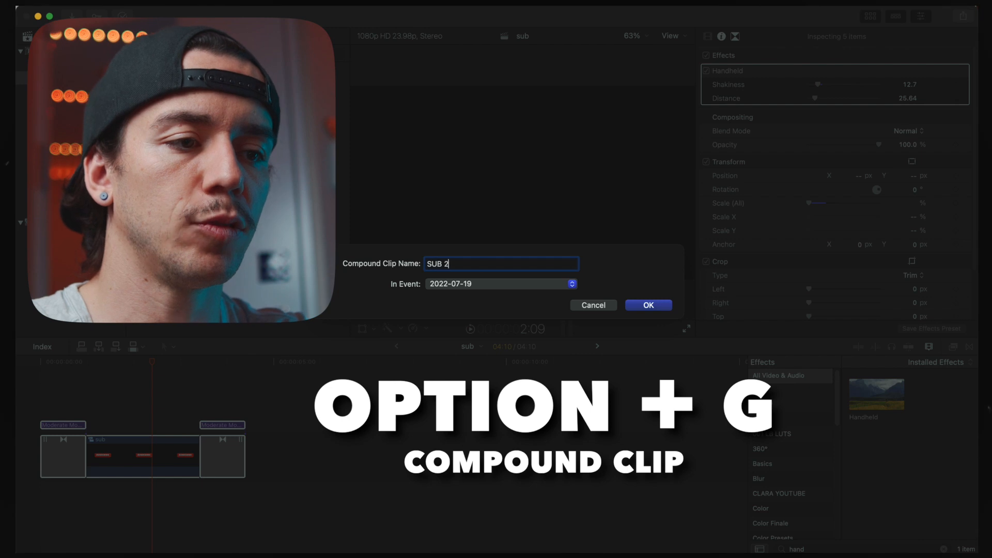
pyautogui.press('Return')
# Play the SUB 2 compound clip from the start and turn on its Transform controls in the viewer.
pyautogui.click(30, 399)
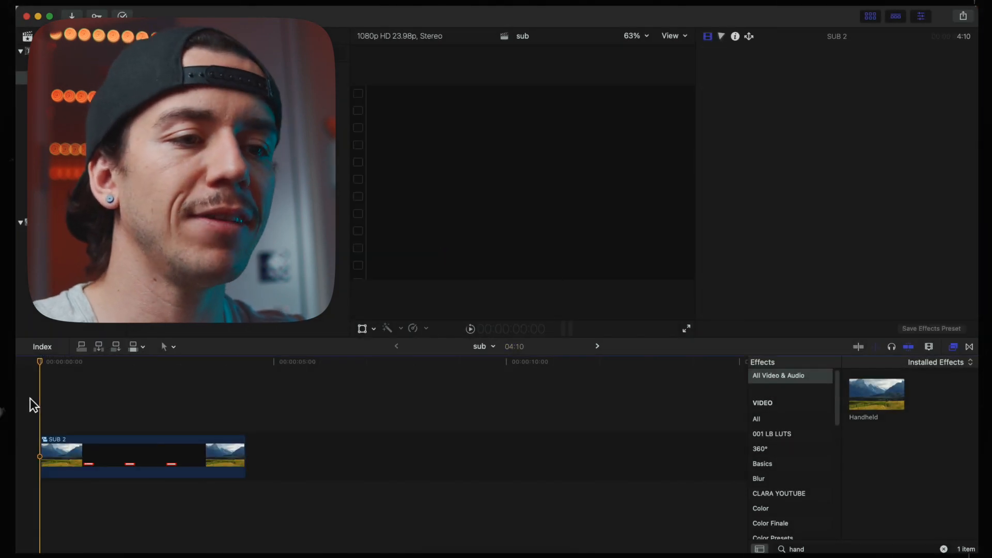
pyautogui.press('space')
pyautogui.press('space')
pyautogui.rightClick(467, 231)
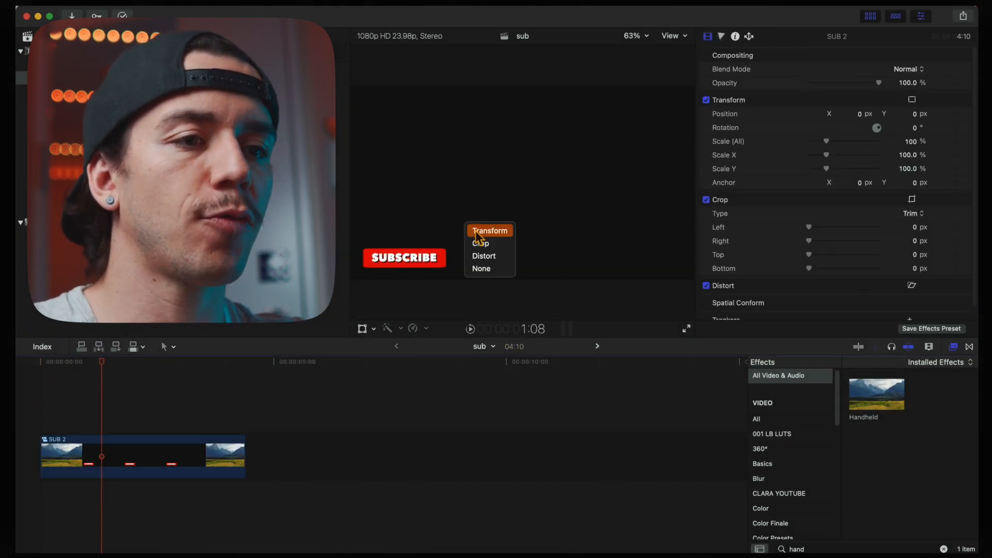
pyautogui.click(478, 230)
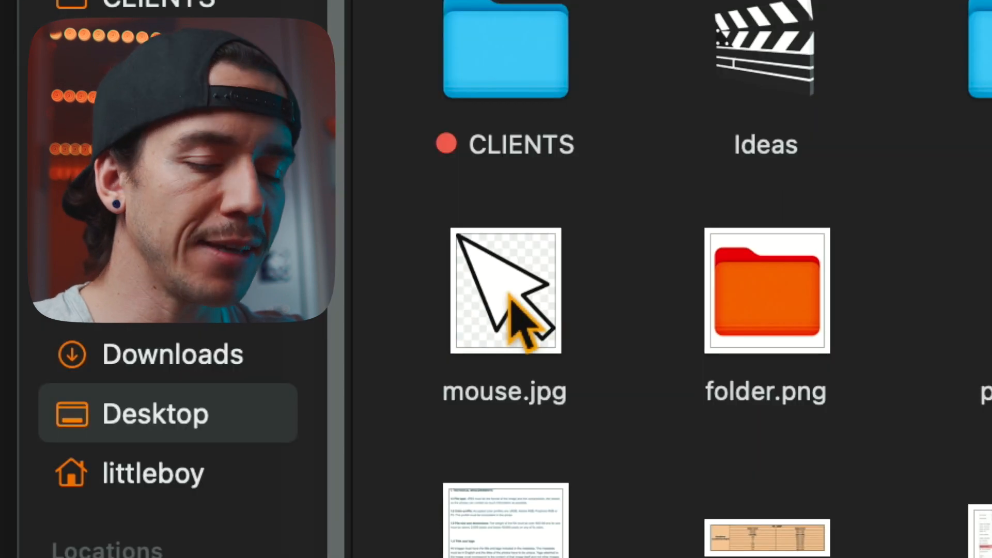
# Place mouse.jpg from the Desktop above the SUB 2 clip and apply the Draw Mask effect to it.
pyautogui.moveTo(508, 293); pyautogui.dragTo(180, 381)
pyautogui.click(185, 363)
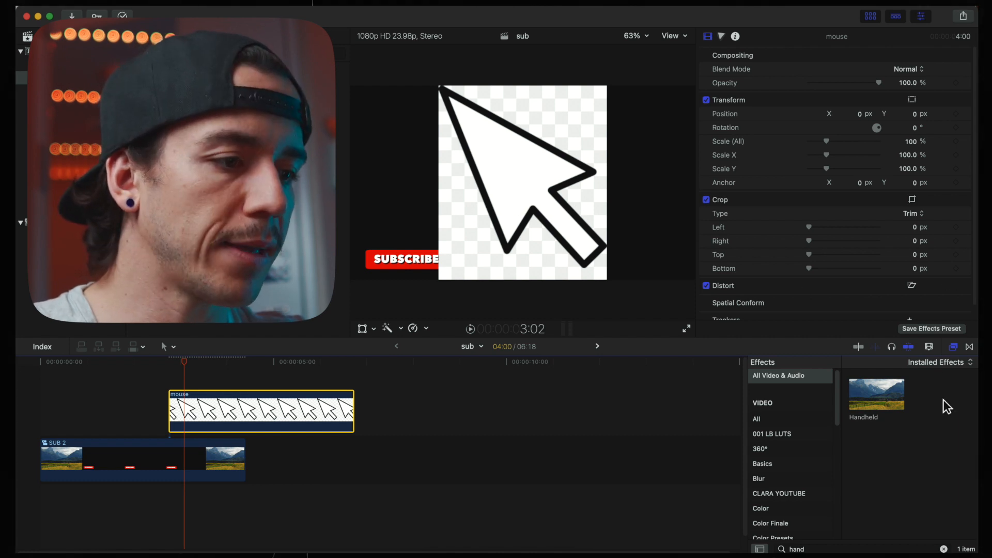
pyautogui.doubleClick(797, 549)
pyautogui.write('mask')
pyautogui.moveTo(886, 404); pyautogui.dragTo(232, 410)
# Trace the outline of the mouse arrow with a Linear Draw Mask to cut away its checkered background.
pyautogui.click(506, 251)
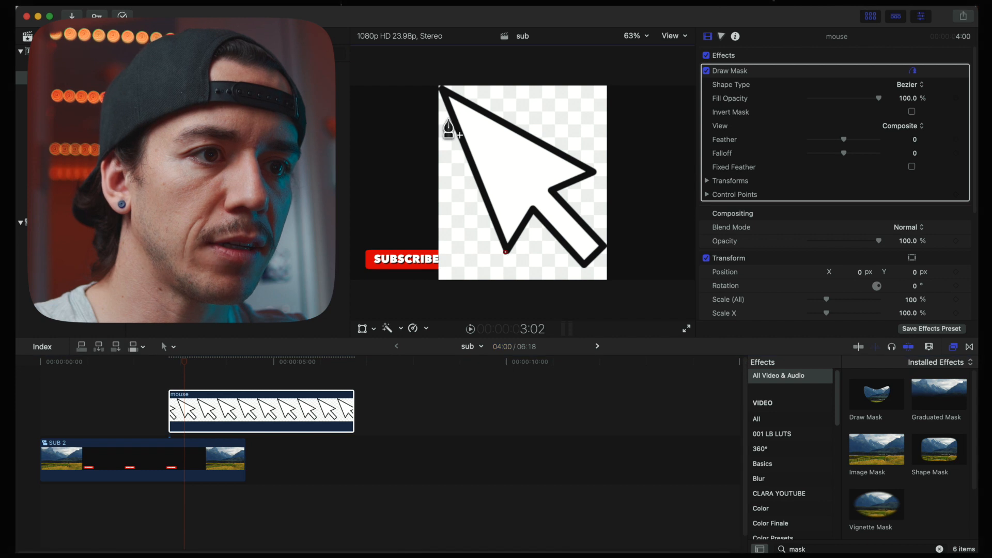
pyautogui.click(439, 88)
pyautogui.click(597, 172)
pyautogui.click(553, 191)
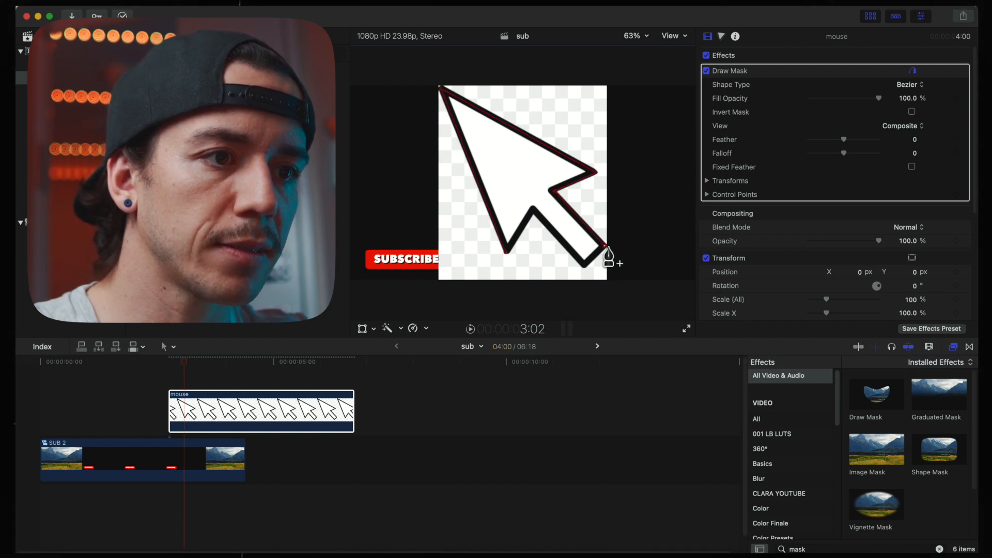
pyautogui.click(585, 267)
pyautogui.click(506, 253)
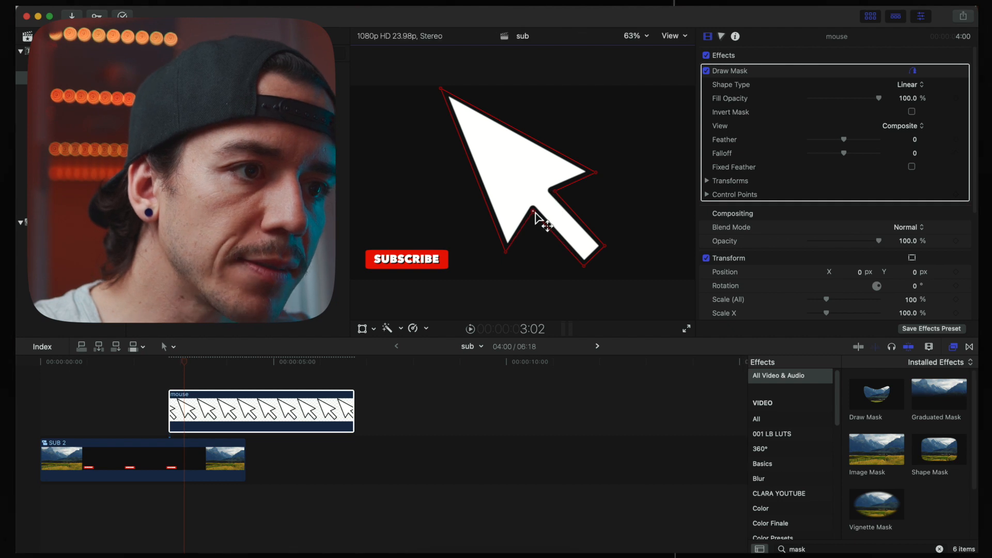
pyautogui.click(535, 232)
# Scale the masked arrow down to a small cursor and place its clip at 1:13 with a duration of 3:08.
pyautogui.rightClick(535, 232)
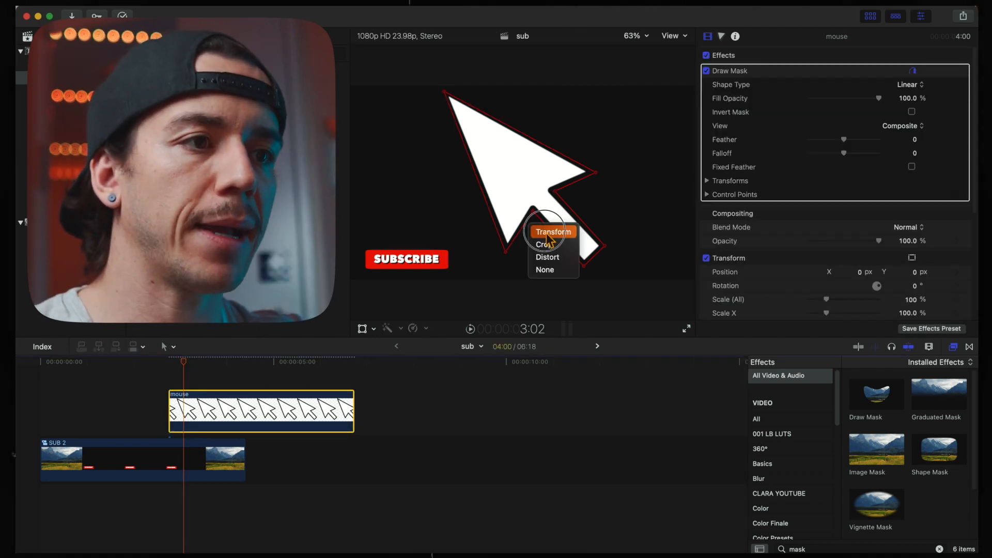
pyautogui.click(547, 234)
pyautogui.moveTo(611, 89); pyautogui.dragTo(531, 174)
pyautogui.click(183, 416)
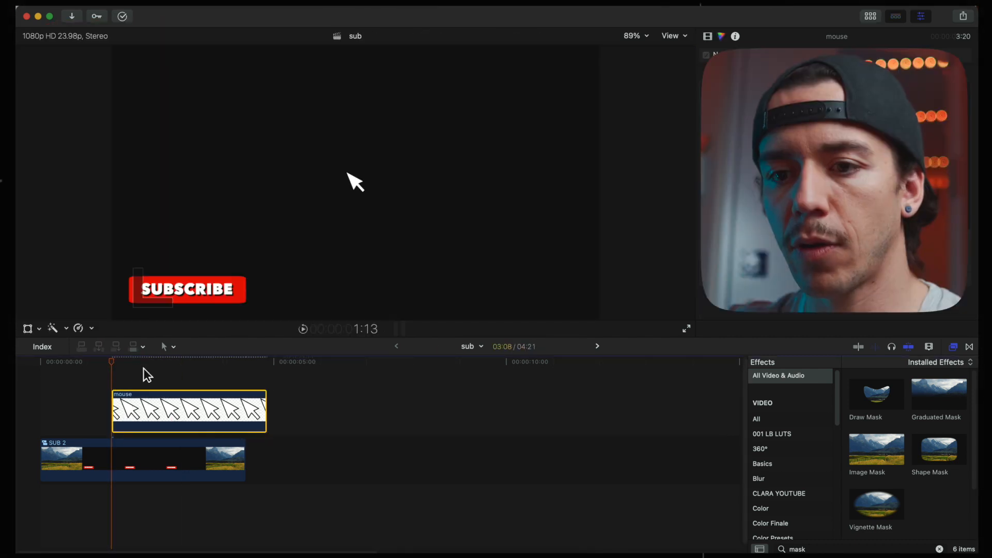
# At 2:17, move the cursor with Transform onto the lower-right corner of the SUBSCRIBE button and keyframe that position.
pyautogui.press('space')
pyautogui.click(157, 363)
pyautogui.moveTo(163, 364); pyautogui.dragTo(170, 371)
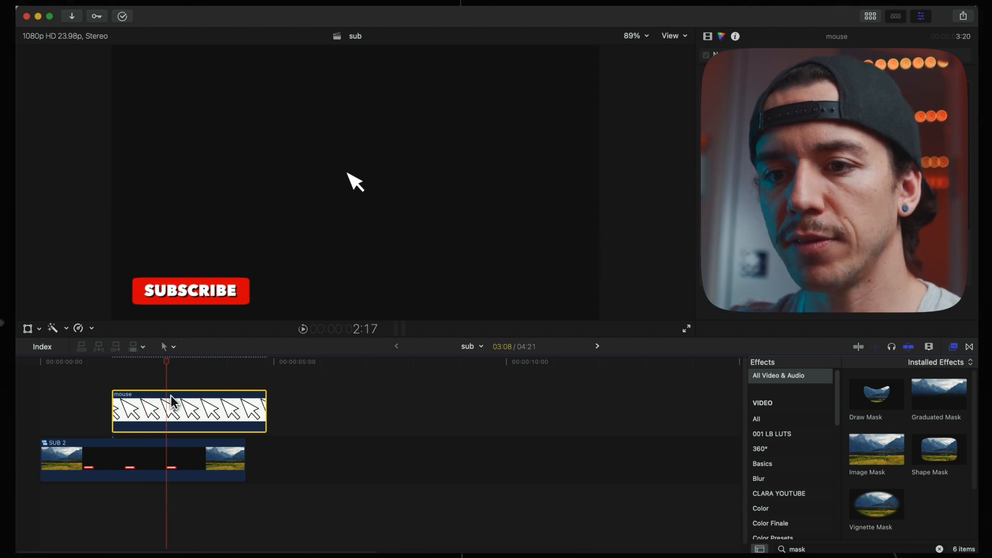
pyautogui.rightClick(237, 300)
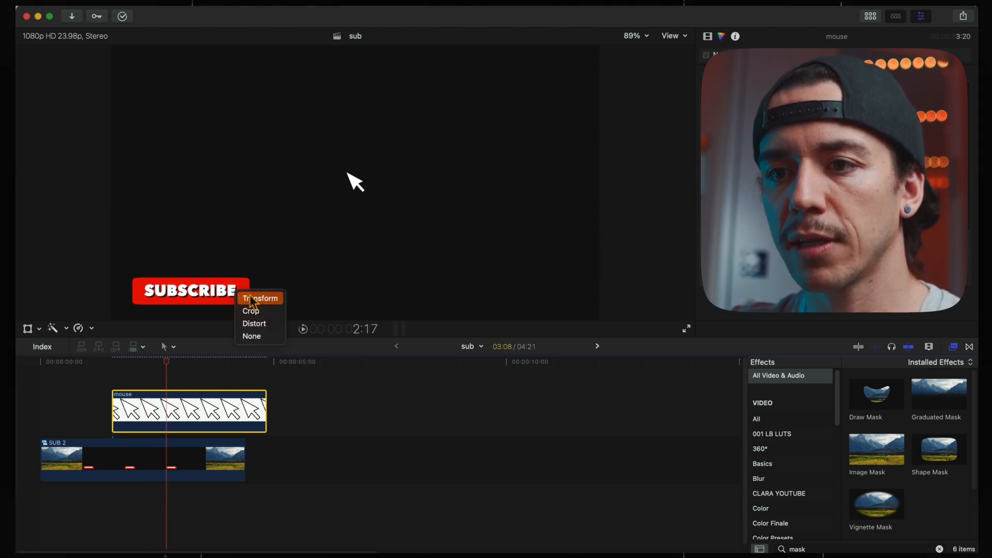
pyautogui.click(253, 298)
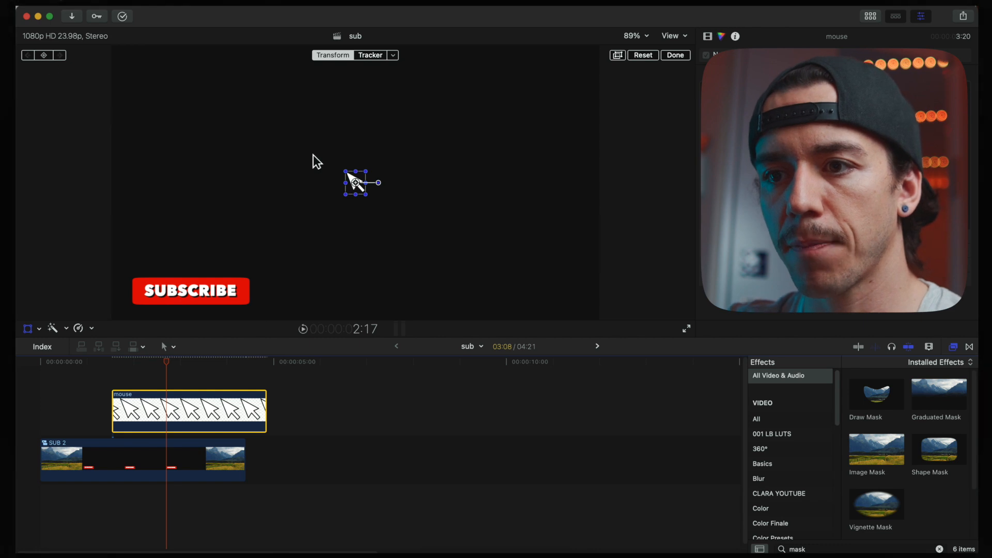
pyautogui.moveTo(360, 189); pyautogui.dragTo(251, 309)
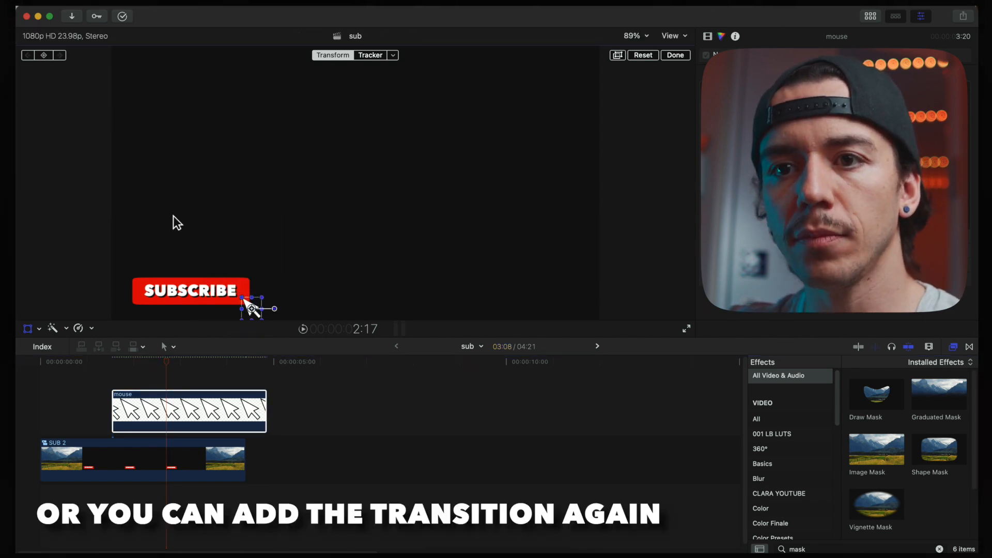
# Add a Transform keyframe holding the cursor on the button at 3:15 and show the mouse clip's keyframes in the timeline.
pyautogui.moveTo(169, 366); pyautogui.dragTo(210, 365)
pyautogui.click(258, 318)
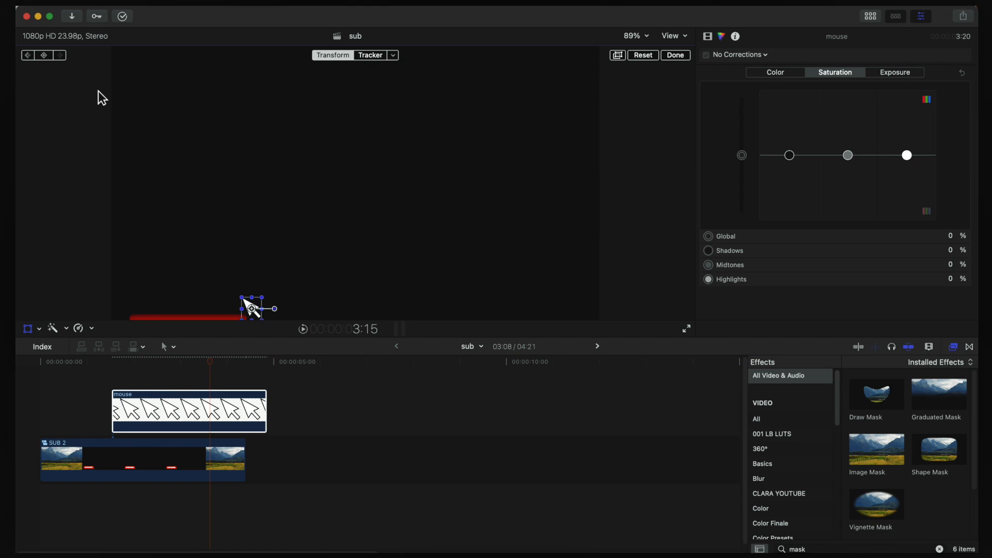
pyautogui.click(206, 423)
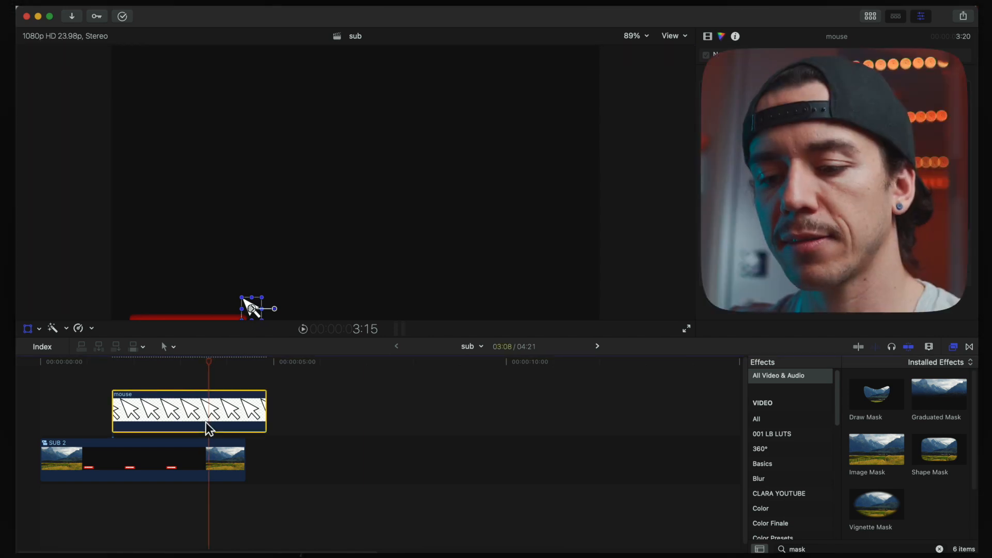
pyautogui.hotkey('ctrl', 'v')
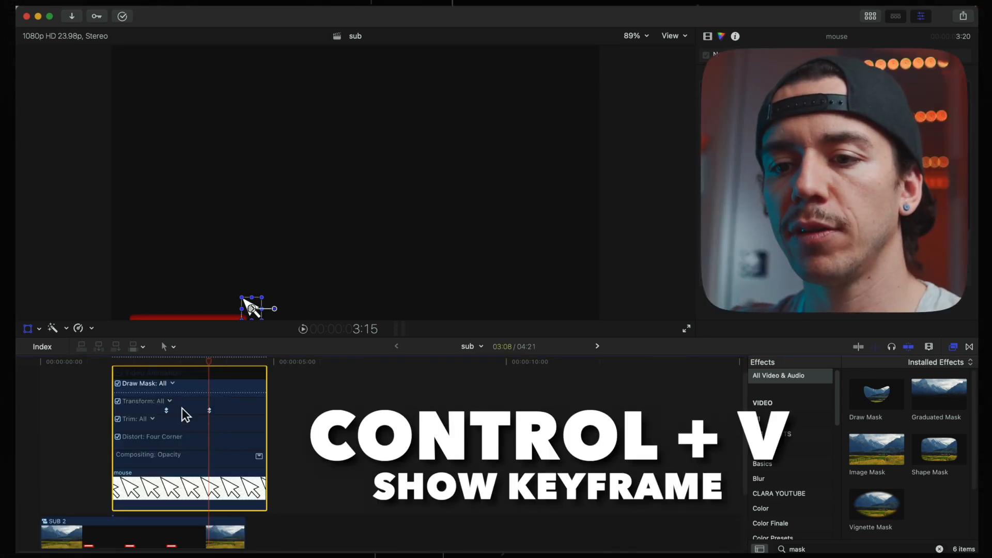
# At the mouse clip's start, 1:13, move the cursor straight down out of the frame and play its entrance.
pyautogui.click(172, 364)
pyautogui.click(144, 364)
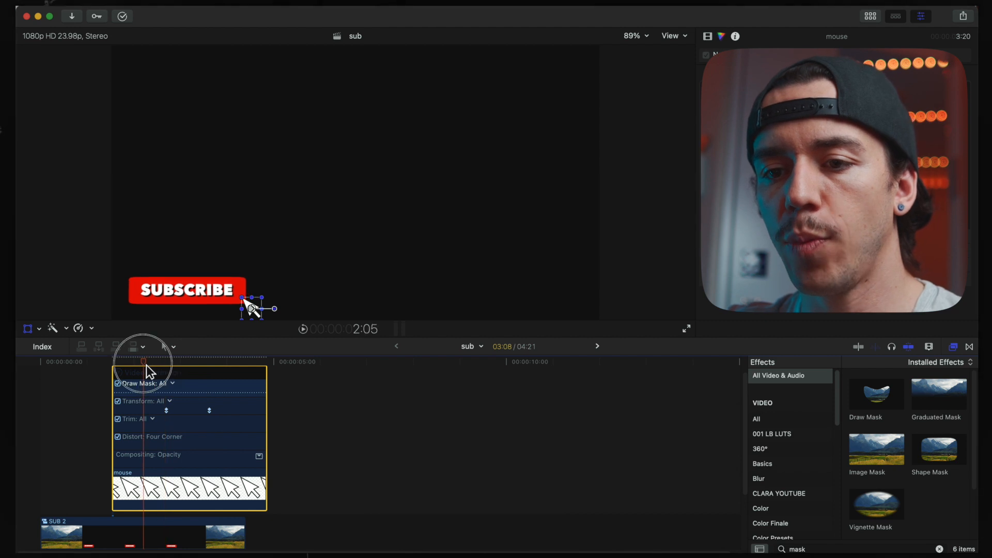
pyautogui.click(122, 364)
pyautogui.moveTo(252, 309); pyautogui.dragTo(252, 378)
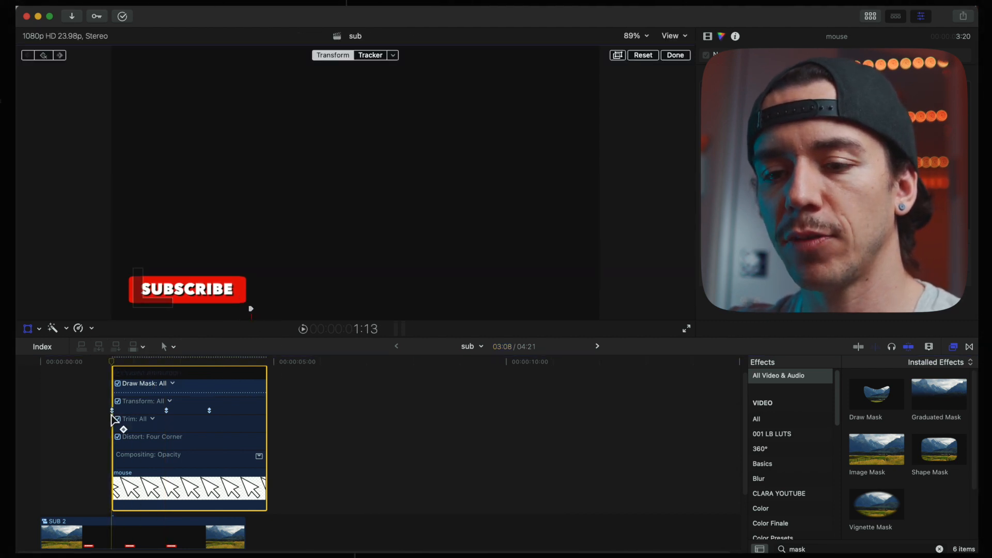
pyautogui.press('space')
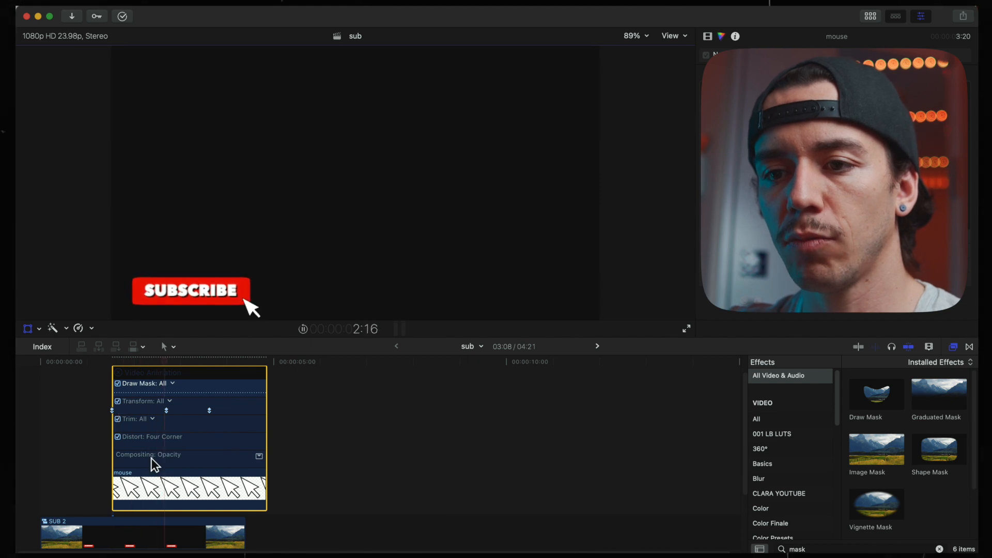
pyautogui.press('space')
# Near the mouse clip's end, move the cursor down out of the frame and play the animation from 1:13.
pyautogui.click(263, 358)
pyautogui.moveTo(252, 306); pyautogui.dragTo(254, 353)
pyautogui.click(120, 358)
pyautogui.press('space')
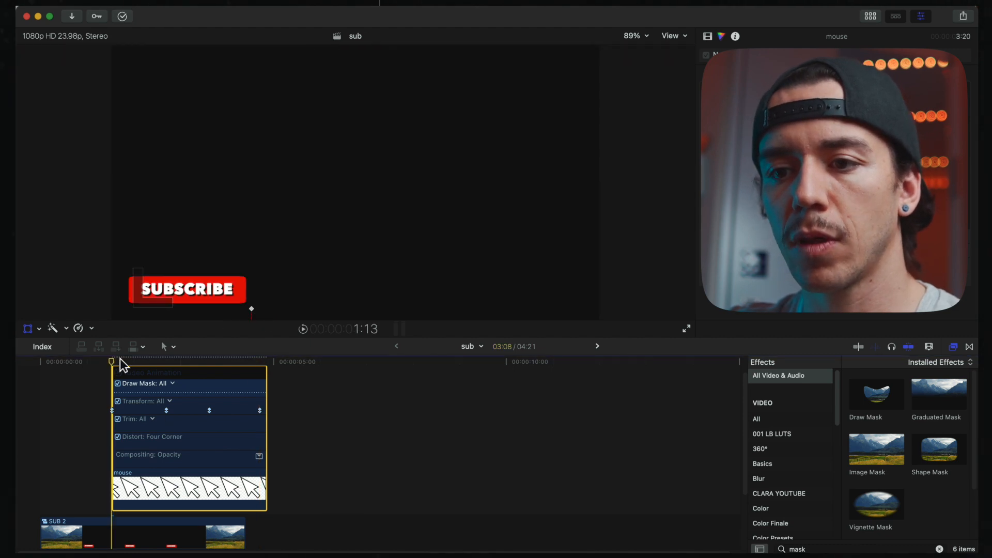
pyautogui.press('space')
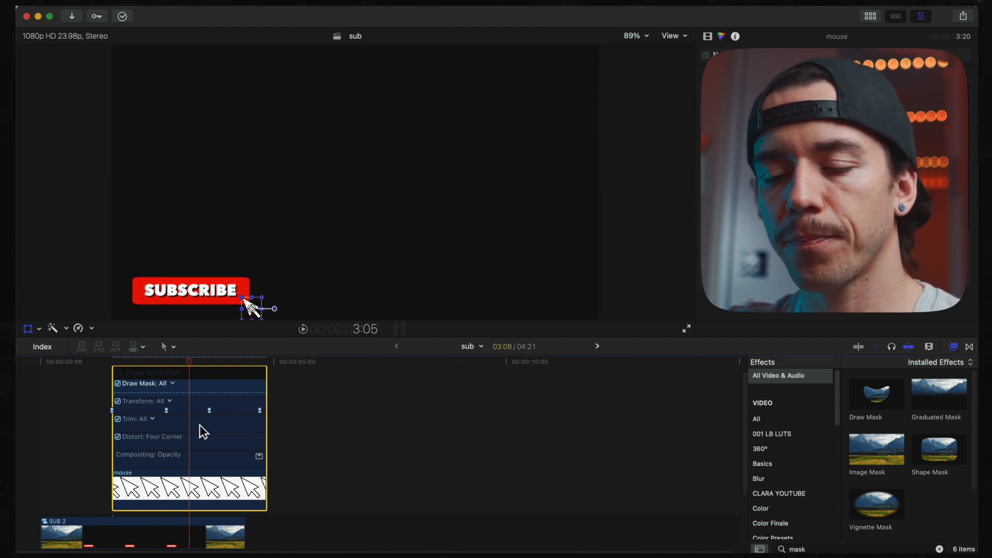
# Shrink the cursor slightly at 3:00 from its lower-right side to imitate a mouse click on the button.
pyautogui.click(177, 360)
pyautogui.moveTo(178, 361); pyautogui.dragTo(189, 360)
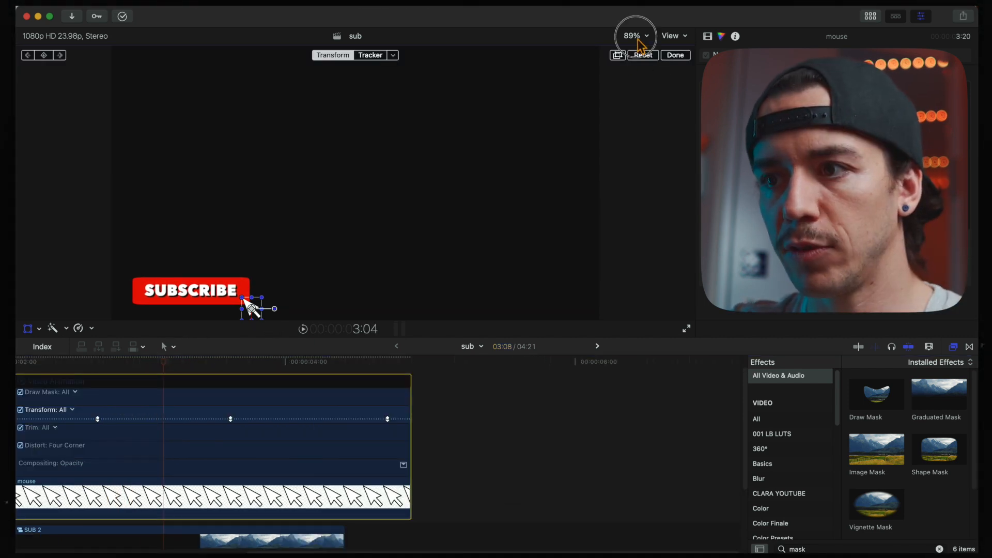
pyautogui.click(640, 37)
pyautogui.click(656, 131)
pyautogui.moveTo(676, 185); pyautogui.dragTo(611, 227)
pyautogui.moveTo(164, 368); pyautogui.dragTo(143, 361)
pyautogui.moveTo(355, 269); pyautogui.dragTo(328, 278)
# Add a full-size Transform keyframe at 3:13, move it to just after the 3:00 shrink keyframe, and play the click.
pyautogui.moveTo(165, 364); pyautogui.dragTo(227, 367)
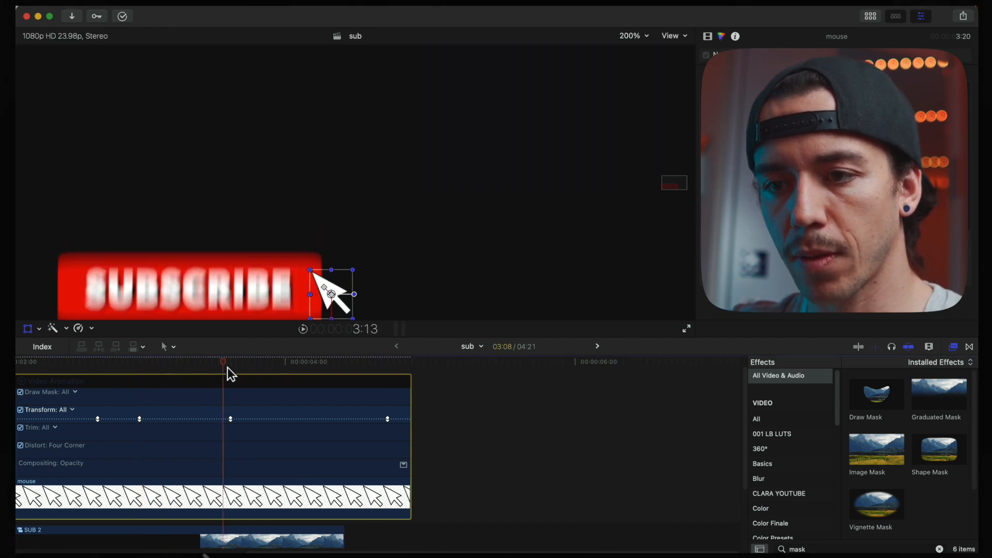
pyautogui.click(44, 55)
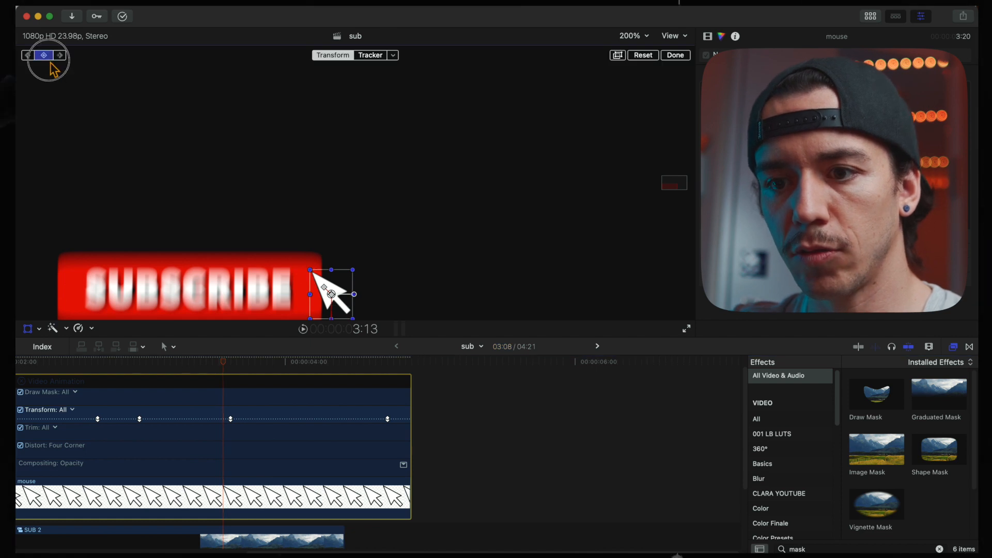
pyautogui.moveTo(221, 419); pyautogui.dragTo(161, 419)
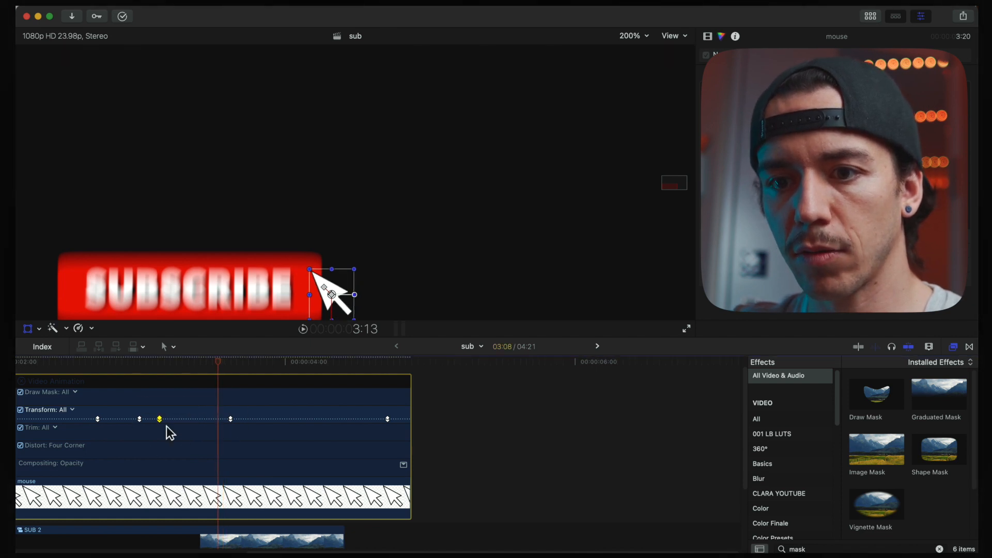
pyautogui.click(97, 357)
pyautogui.press('space')
pyautogui.click(140, 362)
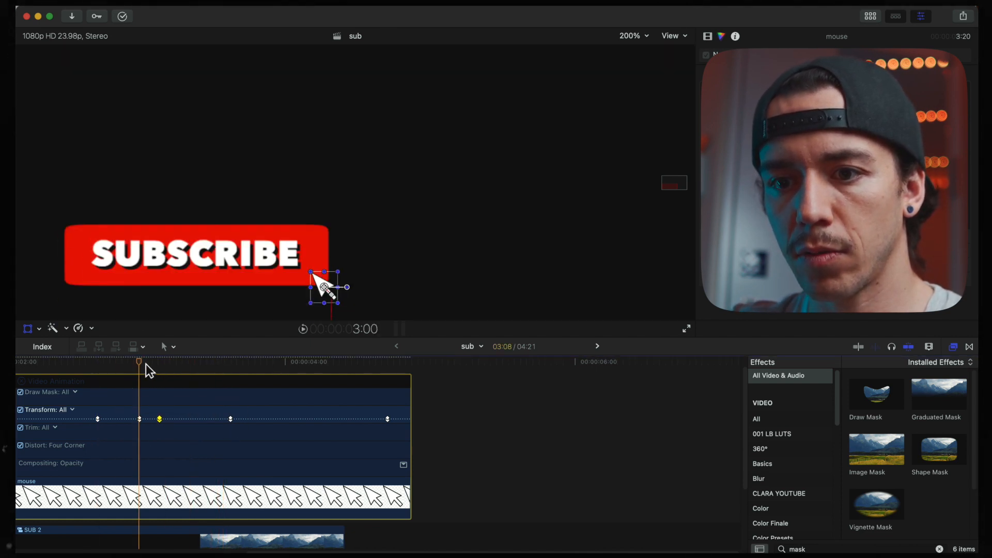